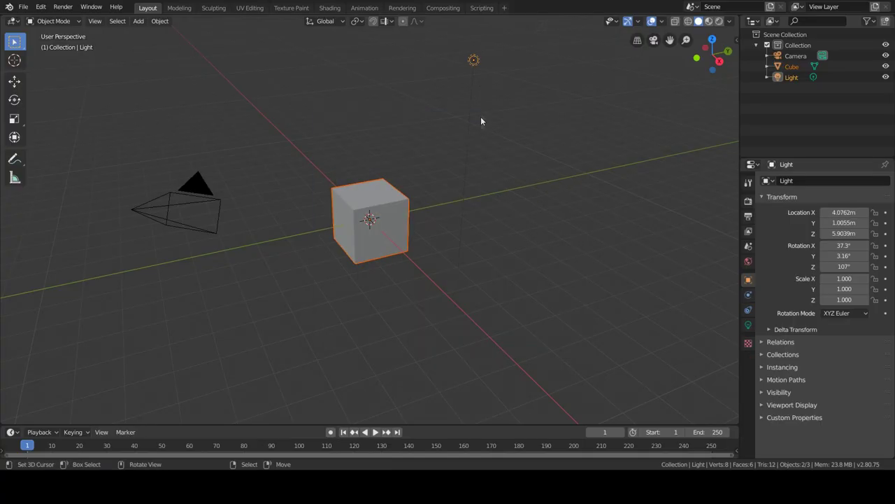
- Delete the default cube and light and add a plane at the origin
{"action": "key", "text": "Delete"}
{"action": "key", "text": "shift+a"}
{"action": "left_click", "coordinate": [542, 196]}
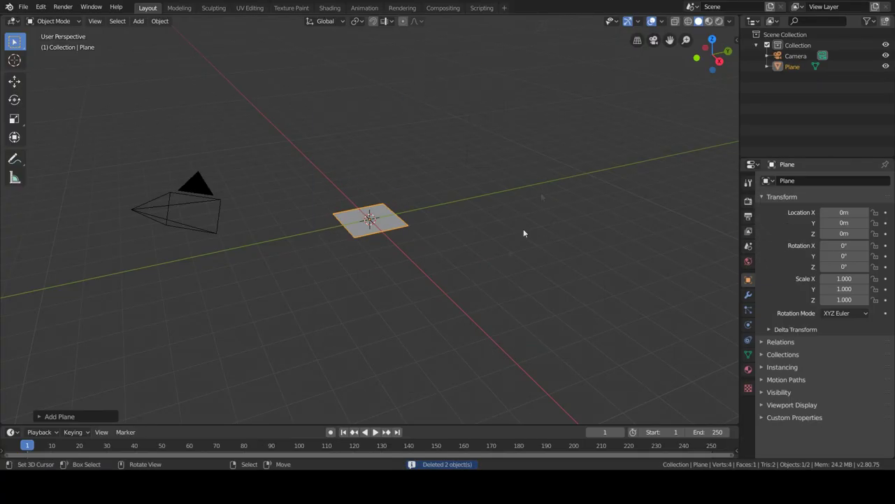
- Subdivide the plane twice in Edit Mode into a 64-face grid
{"action": "key", "text": "Tab"}
{"action": "right_click", "coordinate": [310, 186]}
{"action": "left_click", "coordinate": [310, 204]}
{"action": "right_click", "coordinate": [188, 213]}
{"action": "left_click", "coordinate": [187, 210]}
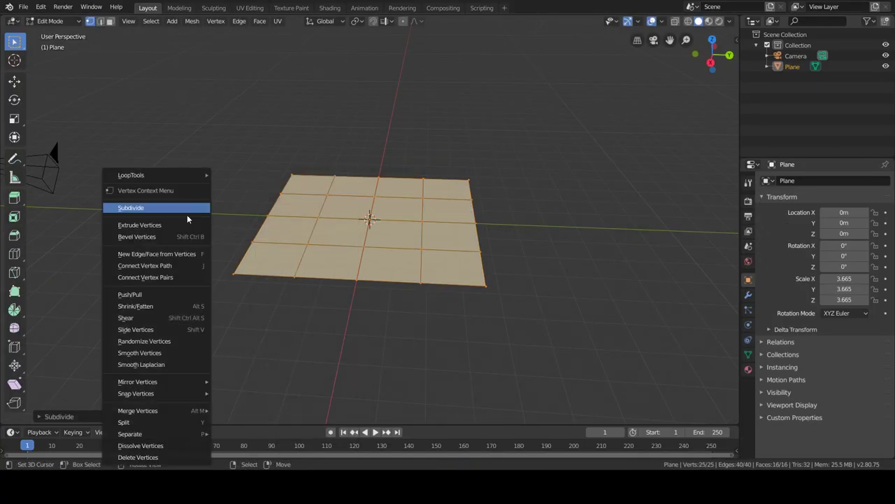
- Raise the centre faces along Z with proportional editing into a soft mound
{"action": "scroll", "coordinate": [187, 217], "scroll_direction": "up", "scroll_amount": 2}
{"action": "key", "text": "shift+r"}
{"action": "key", "text": "3"}
{"action": "left_click", "coordinate": [353, 235]}
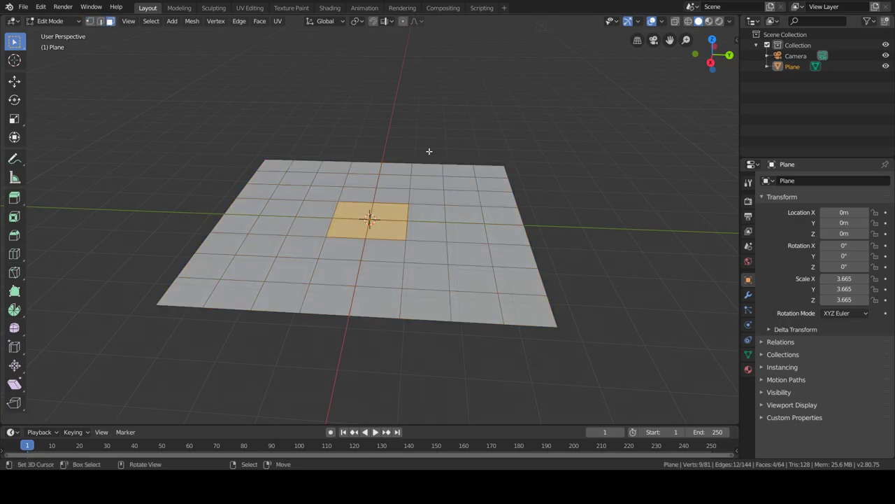
{"action": "key", "text": "g"}
{"action": "key", "text": "z"}
{"action": "scroll", "coordinate": [419, 135], "scroll_direction": "down", "scroll_amount": 4}
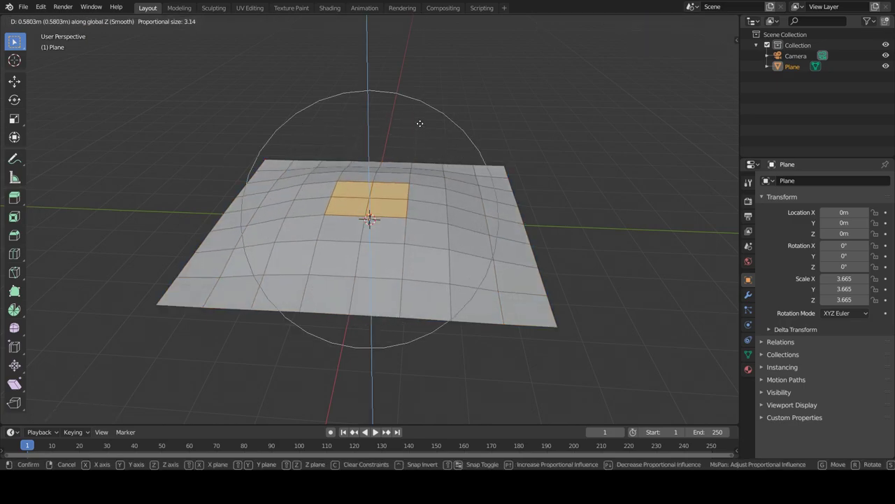
{"action": "left_click", "coordinate": [419, 135]}
{"action": "key", "text": "Tab"}
{"action": "key", "text": "shift+a"}
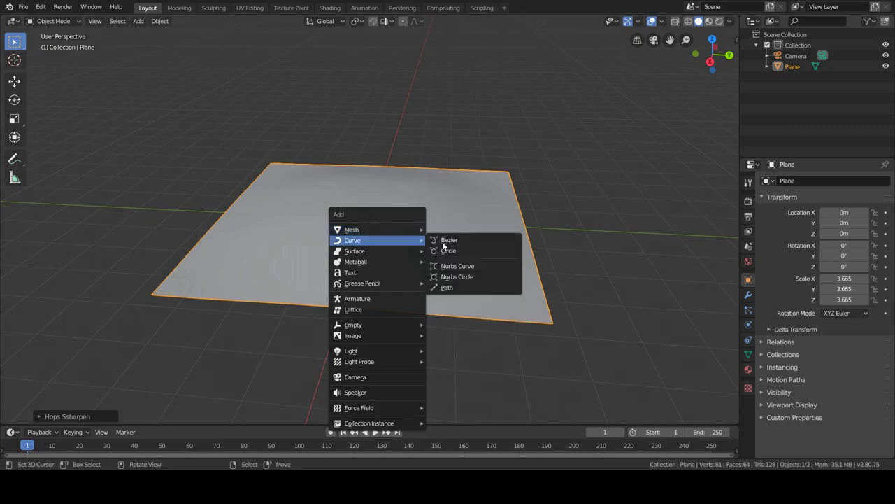
- Add a NURBS path, lift it above the plane and turn it 90°
{"action": "left_click", "coordinate": [455, 288]}
{"action": "key", "text": "Tab"}
{"action": "key", "text": "g"}
{"action": "left_click", "coordinate": [416, 208]}
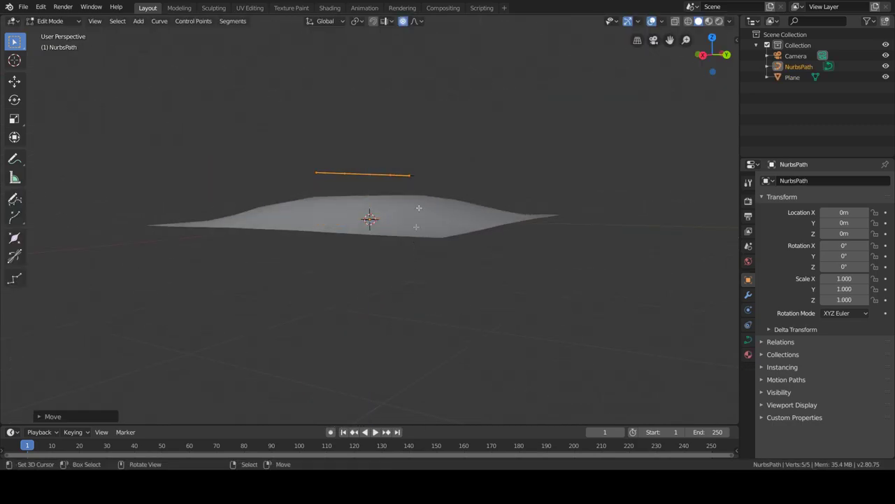
{"action": "middle_click_drag", "start_coordinate": [415, 208], "coordinate": [378, 246]}
{"action": "type", "text": "90"}
{"action": "key", "text": "Return"}
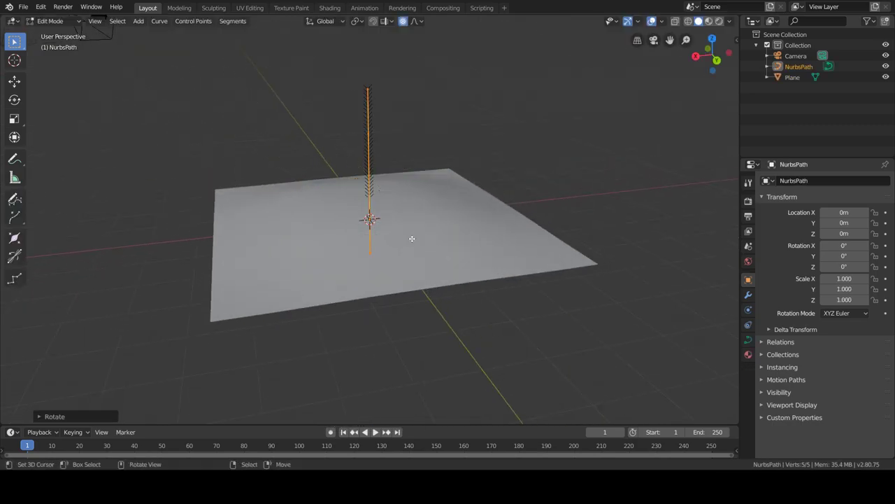
- Rotate the path's points about Y and raise them vertically
{"action": "key", "text": "r"}
{"action": "key", "text": "y"}
{"action": "key", "text": "Return"}
{"action": "mouse_move", "coordinate": [449, 180]}
{"action": "middle_mouse_down"}
{"action": "mouse_move", "coordinate": [332, 194]}
{"action": "mouse_move", "coordinate": [422, 238]}
{"action": "middle_mouse_up"}
{"action": "key", "text": "g"}
{"action": "key", "text": "z"}
{"action": "left_click", "coordinate": [417, 175]}
- Reposition individual control points to bend the path into a winding shape
{"action": "middle_click_drag", "start_coordinate": [417, 175], "coordinate": [374, 160]}
{"action": "key", "text": "g"}
{"action": "left_click", "coordinate": [315, 149]}
{"action": "mouse_move", "coordinate": [316, 148]}
{"action": "middle_mouse_down"}
{"action": "mouse_move", "coordinate": [377, 227]}
{"action": "mouse_move", "coordinate": [369, 218]}
{"action": "middle_mouse_up"}
{"action": "key", "text": "g"}
{"action": "left_click", "coordinate": [381, 226]}
{"action": "scroll", "coordinate": [369, 218], "scroll_direction": "down", "scroll_amount": 3}
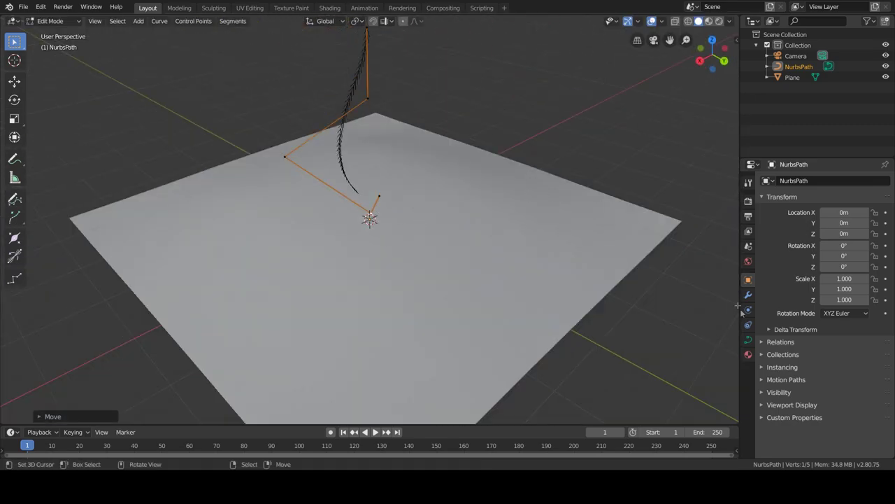
- Set the curve's Geometry Bevel Depth to 0.09 m so it becomes a tube
{"action": "left_click", "coordinate": [749, 339]}
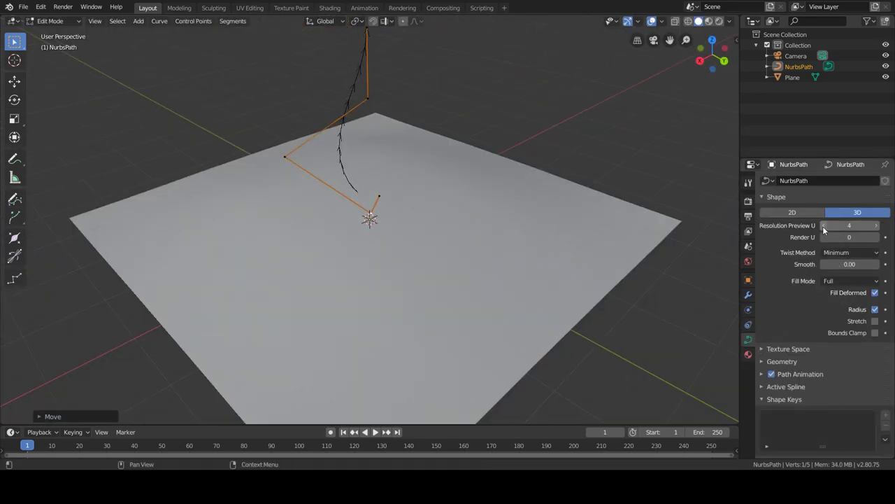
{"action": "scroll", "coordinate": [826, 280], "scroll_direction": "down", "scroll_amount": 1}
{"action": "left_click", "coordinate": [782, 351]}
{"action": "scroll", "coordinate": [839, 350], "scroll_direction": "down", "scroll_amount": 1}
{"action": "scroll", "coordinate": [861, 378], "scroll_direction": "down", "scroll_amount": 2}
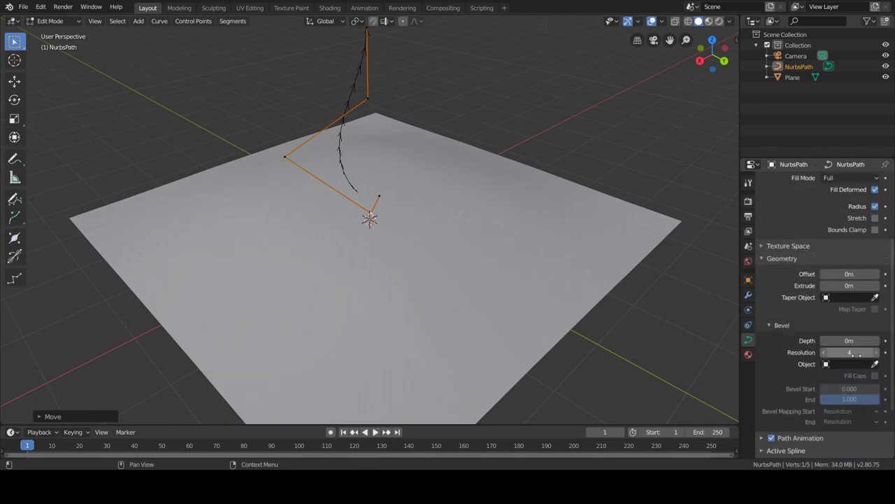
{"action": "middle_click_drag", "start_coordinate": [375, 236], "coordinate": [378, 294]}
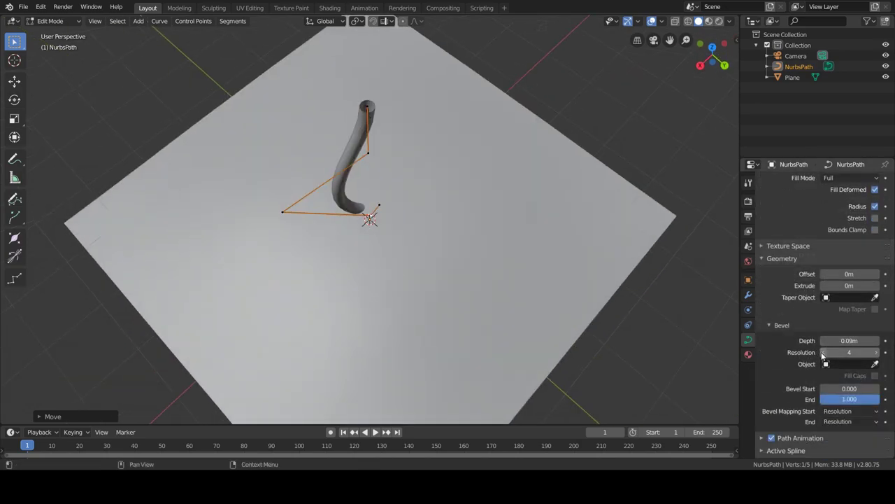
{"action": "middle_click_drag", "start_coordinate": [642, 317], "coordinate": [386, 156]}
- Raise the top point vertically and shift the left control point to shape the trunk
{"action": "key", "text": "g"}
{"action": "key", "text": "z"}
{"action": "left_click", "coordinate": [386, 155]}
{"action": "left_click", "coordinate": [305, 230]}
{"action": "key", "text": "g"}
{"action": "left_click", "coordinate": [258, 165]}
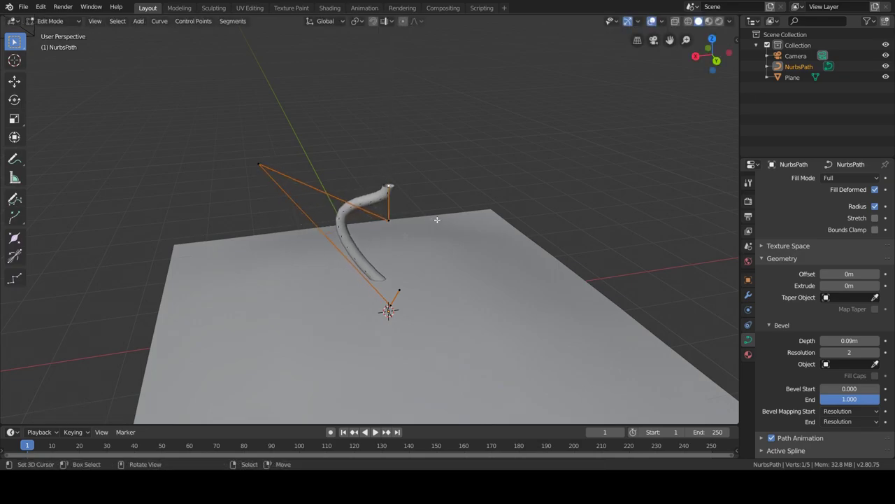
{"action": "left_click", "coordinate": [394, 149]}
{"action": "middle_click_drag", "start_coordinate": [394, 149], "coordinate": [583, 160]}
- Increase the base control point's Radius in the N panel to flare the trunk
{"action": "key", "text": "n"}
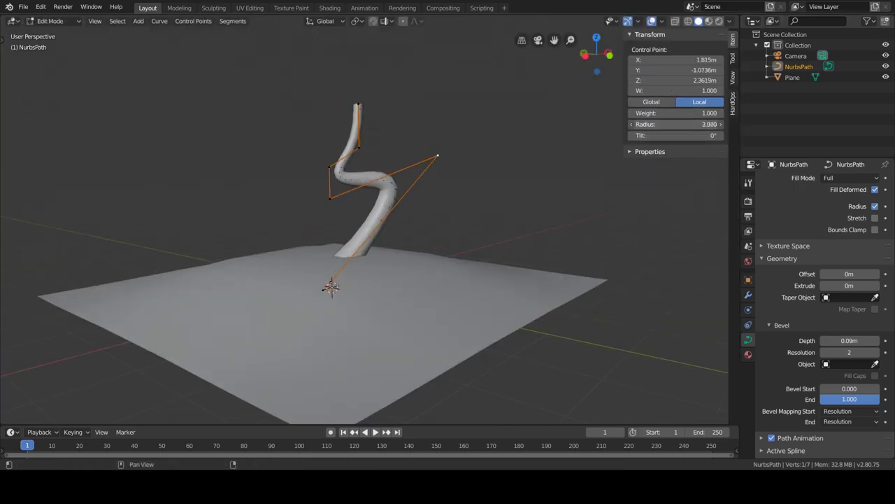
{"action": "scroll", "coordinate": [843, 228], "scroll_direction": "up", "scroll_amount": 5}
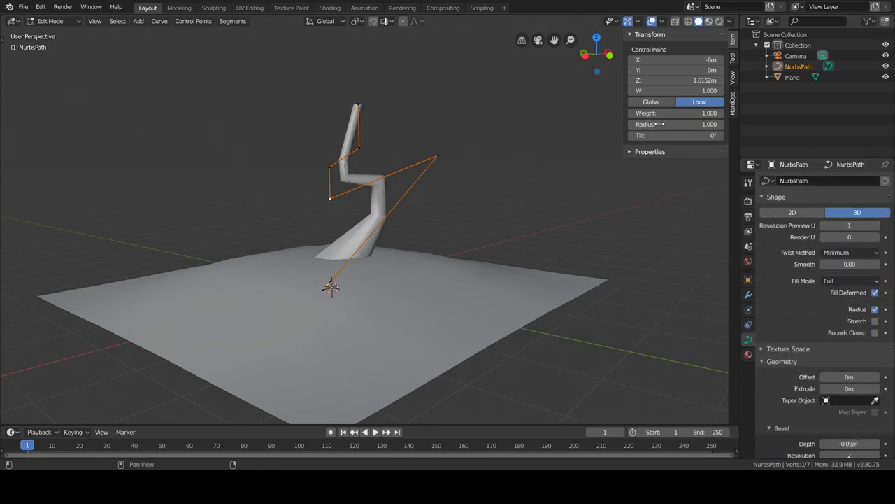
{"action": "scroll", "coordinate": [363, 210], "scroll_direction": "up", "scroll_amount": 3}
{"action": "middle_click_drag", "start_coordinate": [363, 210], "coordinate": [301, 182]}
- Extrude two new points upward along Z and shift the top point sideways into a zigzag
{"action": "key", "text": "e"}
{"action": "key", "text": "z"}
{"action": "left_click", "coordinate": [300, 175]}
{"action": "key", "text": "e"}
{"action": "key", "text": "z"}
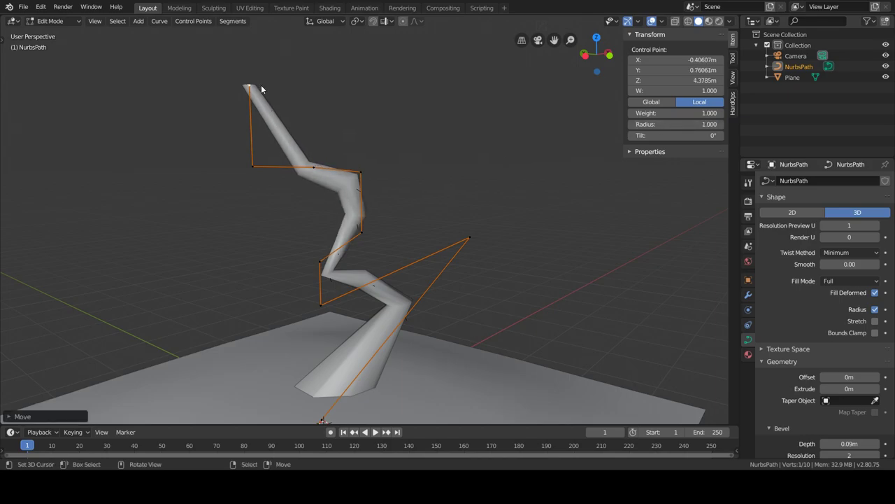
{"action": "key", "text": "g"}
{"action": "left_click", "coordinate": [310, 180]}
{"action": "middle_click_drag", "start_coordinate": [310, 180], "coordinate": [306, 181]}
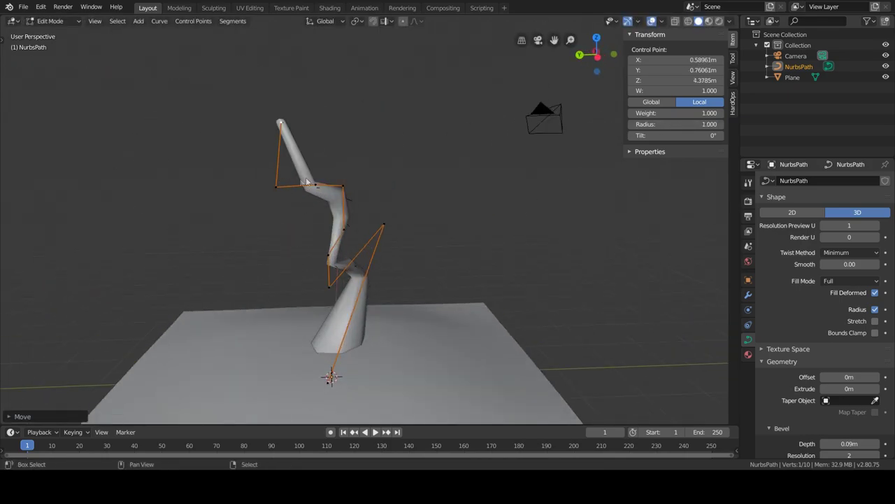
{"action": "middle_click_drag", "start_coordinate": [279, 123], "coordinate": [376, 223]}
{"action": "key", "text": "shift+d"}
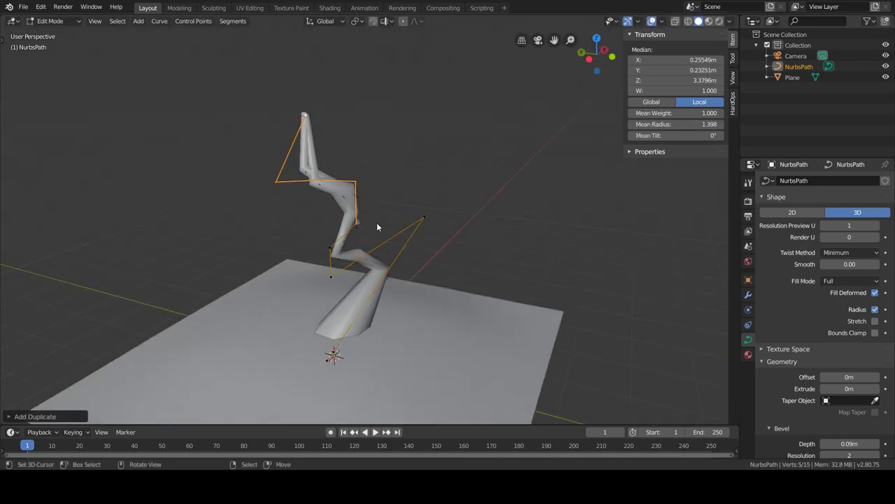
- Place and rotate the duplicated upper section as the first branch
{"action": "left_click", "coordinate": [425, 239]}
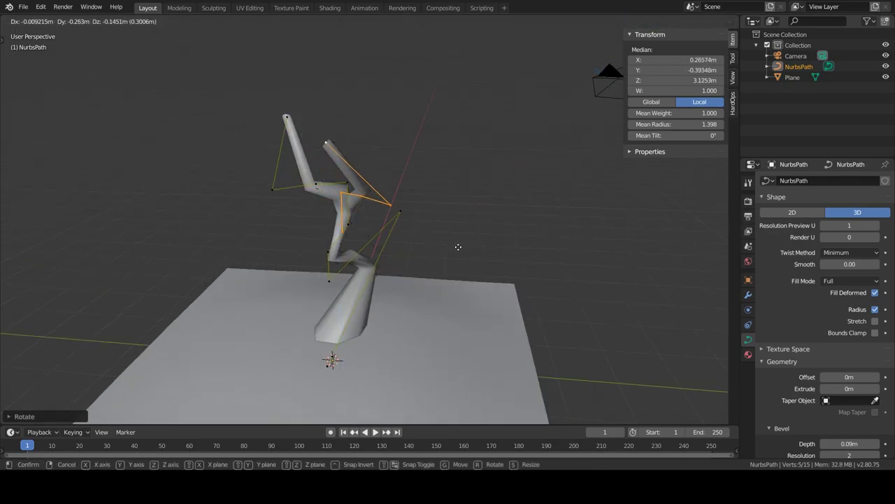
{"action": "left_click", "coordinate": [532, 210]}
{"action": "mouse_move", "coordinate": [532, 210]}
{"action": "middle_mouse_down"}
{"action": "mouse_move", "coordinate": [391, 266]}
{"action": "mouse_move", "coordinate": [441, 270]}
{"action": "middle_mouse_up"}
{"action": "scroll", "coordinate": [391, 265], "scroll_direction": "up", "scroll_amount": 3}
{"action": "key", "text": "g"}
{"action": "left_click", "coordinate": [412, 258]}
- Thicken the trunk at a selected control point and reposition that point
{"action": "mouse_move", "coordinate": [420, 210]}
{"action": "middle_mouse_down", "text": "shift"}
{"action": "mouse_move", "coordinate": [392, 181]}
{"action": "mouse_move", "coordinate": [413, 190]}
{"action": "mouse_move", "coordinate": [448, 140]}
{"action": "middle_mouse_up", "text": "shift"}
{"action": "scroll", "coordinate": [410, 160], "scroll_direction": "down", "scroll_amount": 4}
{"action": "left_click", "coordinate": [410, 160]}
{"action": "left_click", "coordinate": [474, 60]}
{"action": "mouse_move", "coordinate": [474, 60]}
{"action": "middle_mouse_down", "text": "shift"}
{"action": "mouse_move", "coordinate": [461, 70]}
{"action": "mouse_move", "coordinate": [474, 216]}
{"action": "middle_mouse_up", "text": "shift"}
{"action": "left_click_drag", "start_coordinate": [661, 113], "coordinate": [699, 123]}
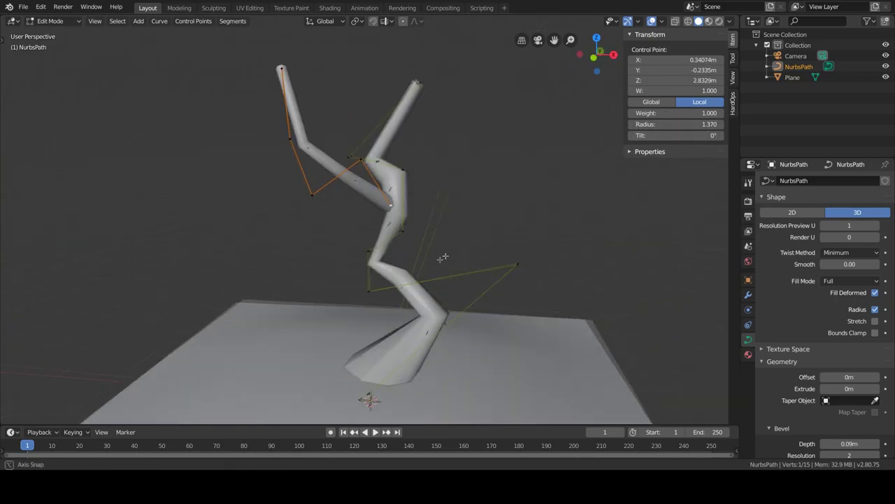
{"action": "scroll", "coordinate": [305, 261], "scroll_direction": "up", "scroll_amount": 5}
{"action": "key", "text": "g"}
{"action": "left_click", "coordinate": [305, 262]}
{"action": "scroll", "coordinate": [305, 262], "scroll_direction": "down", "scroll_amount": 5}
{"action": "middle_click_drag", "start_coordinate": [305, 262], "coordinate": [440, 229]}
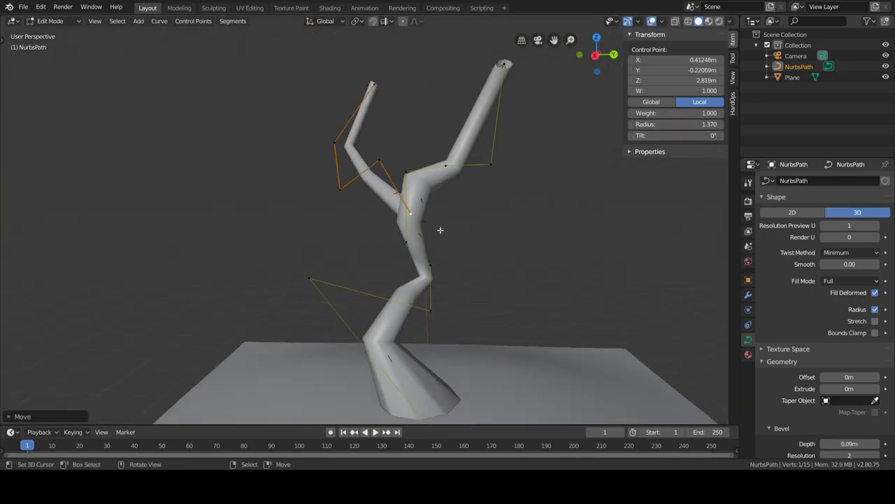
- Duplicate the branch points, rotate the copy about Z and raise it as another branch
{"action": "key", "text": "ctrl+KP_Add"}
{"action": "middle_click_drag", "start_coordinate": [461, 181], "coordinate": [483, 203]}
{"action": "key", "text": "shift+d"}
{"action": "key", "text": "r"}
{"action": "key", "text": "z"}
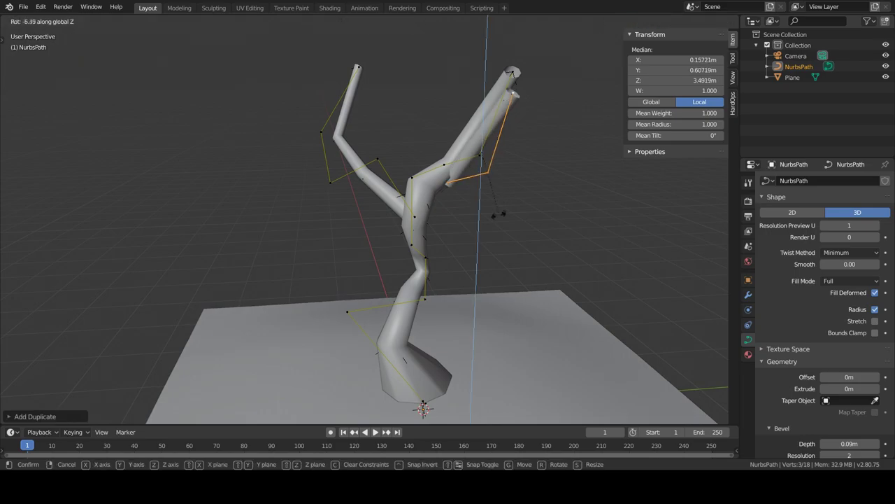
{"action": "left_click", "coordinate": [484, 248]}
{"action": "middle_click_drag", "start_coordinate": [484, 247], "coordinate": [424, 222]}
{"action": "key", "text": "g"}
{"action": "key", "text": "z"}
{"action": "left_click", "coordinate": [441, 240]}
{"action": "key", "text": "g"}
{"action": "left_click", "coordinate": [430, 239]}
{"action": "middle_click_drag", "start_coordinate": [429, 239], "coordinate": [545, 235]}
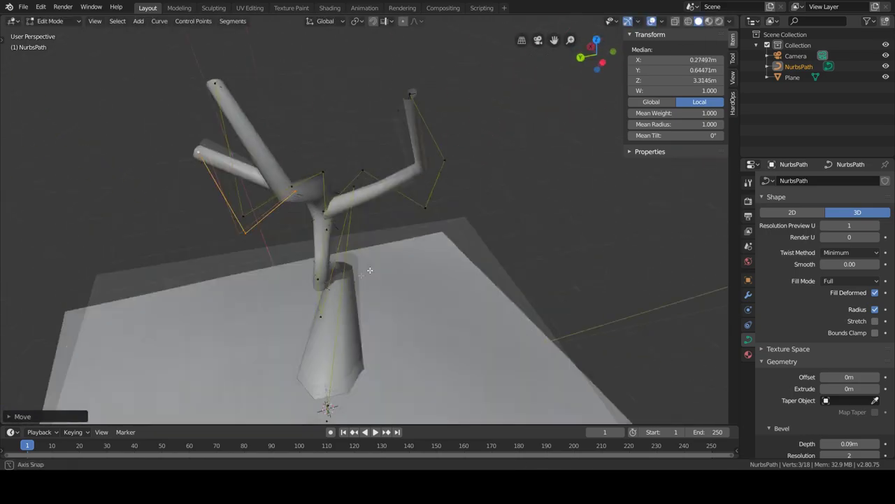
- Extrude a new point from the branch end, lower it, and return to Object Mode
{"action": "key", "text": "g"}
{"action": "key", "text": "z"}
{"action": "left_click", "coordinate": [523, 180]}
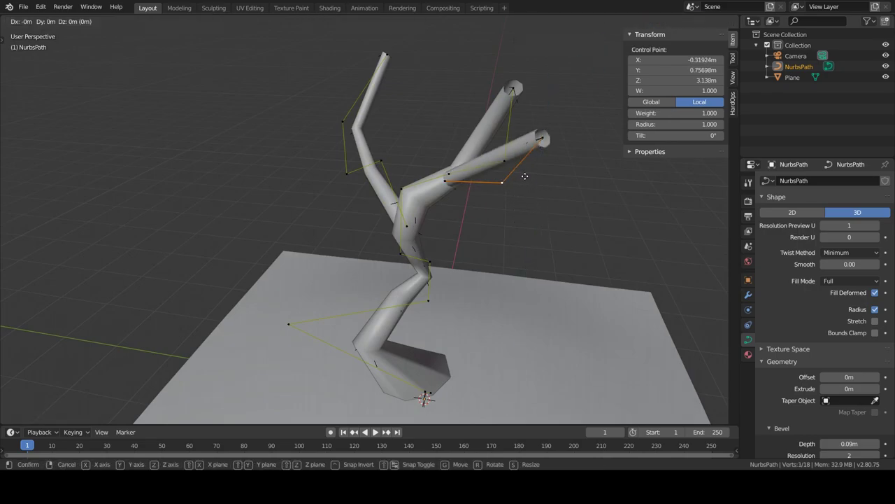
{"action": "key", "text": "Escape"}
{"action": "key", "text": "e"}
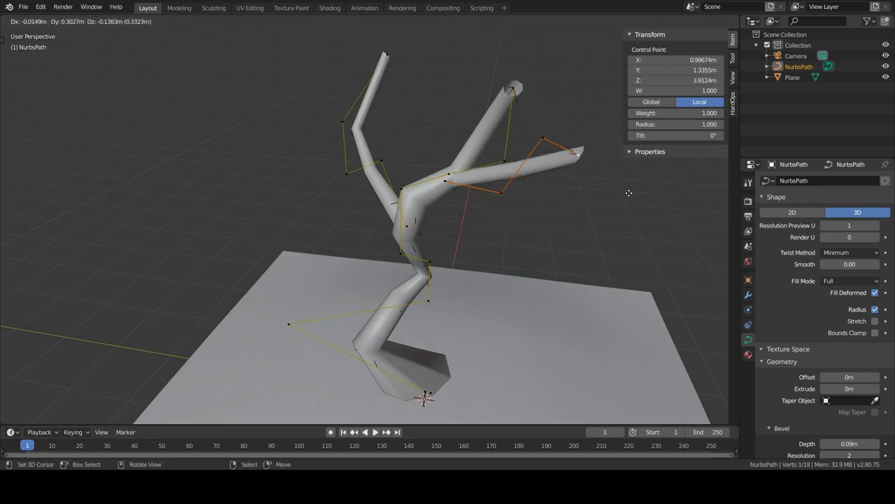
{"action": "key", "text": "g"}
{"action": "key", "text": "z"}
{"action": "left_click", "coordinate": [538, 168]}
{"action": "middle_click_drag", "start_coordinate": [538, 168], "coordinate": [481, 196]}
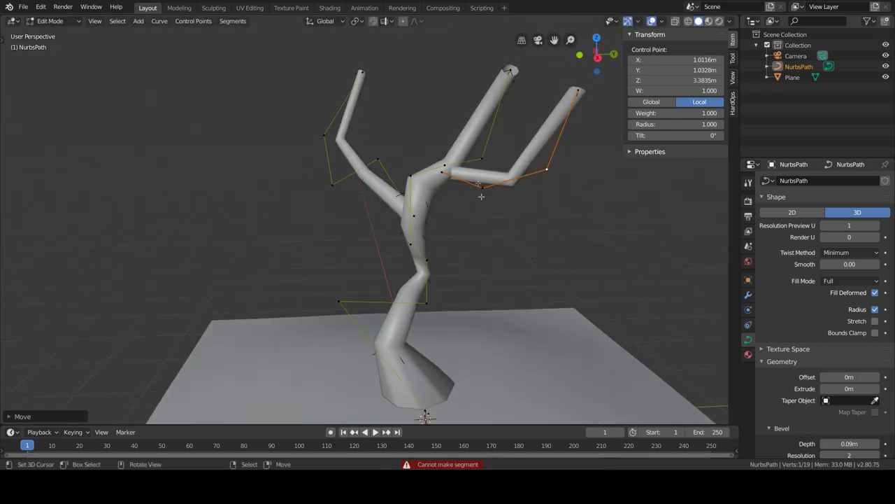
{"action": "left_click", "coordinate": [582, 150]}
{"action": "middle_click_drag", "start_coordinate": [582, 150], "coordinate": [489, 210]}
{"action": "key", "text": "Tab"}
{"action": "middle_click_drag", "start_coordinate": [404, 244], "coordinate": [412, 250]}
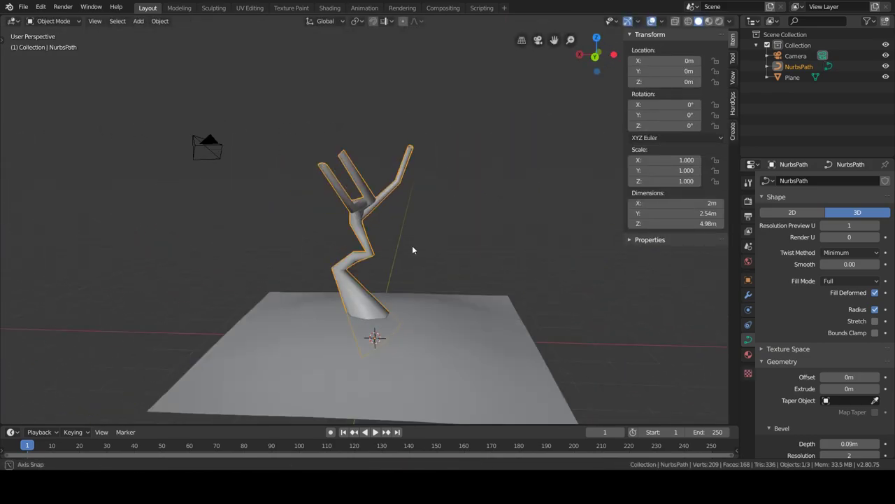
- Convert the curve tree to a mesh and add a Subdivision Surface modifier with higher viewport level
{"action": "left_click", "coordinate": [159, 20]}
{"action": "left_click", "coordinate": [273, 313]}
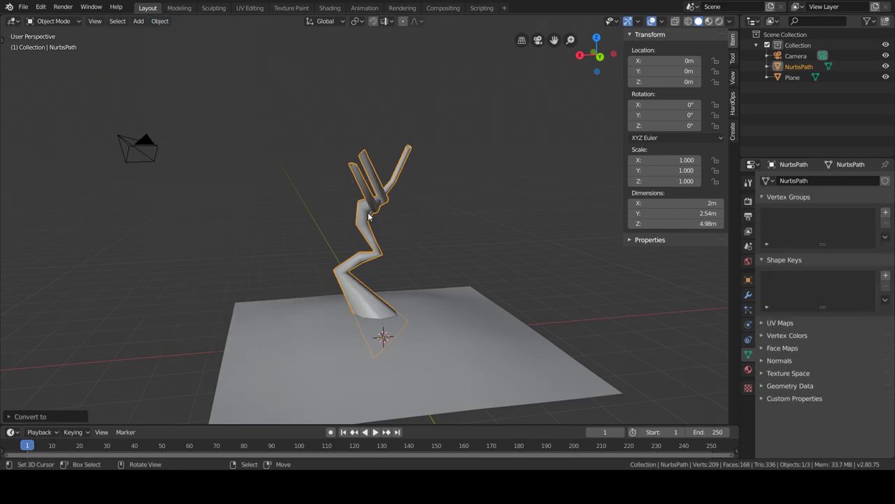
{"action": "middle_click_drag", "start_coordinate": [368, 217], "coordinate": [392, 210]}
{"action": "key", "text": "Tab"}
{"action": "key", "text": "a"}
{"action": "left_click", "coordinate": [748, 294]}
{"action": "left_click", "coordinate": [790, 181]}
{"action": "left_click", "coordinate": [678, 360]}
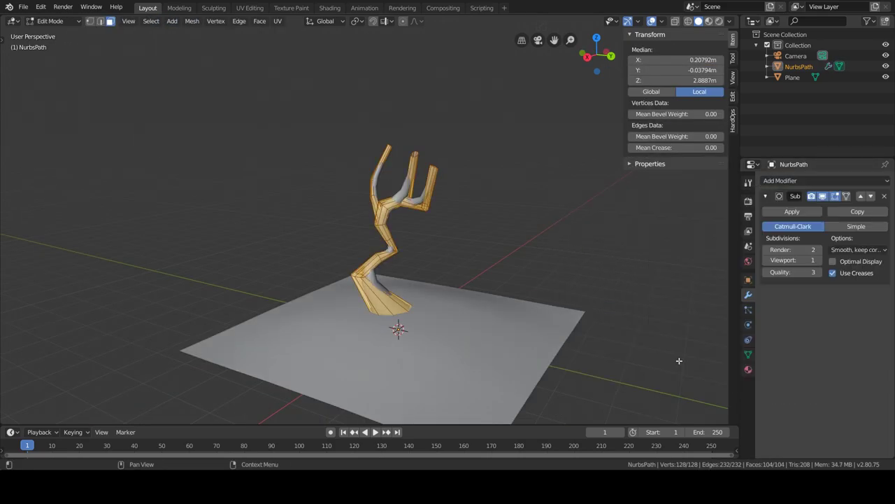
{"action": "key", "text": "Tab"}
{"action": "scroll", "coordinate": [370, 306], "scroll_direction": "up", "scroll_amount": 3}
{"action": "middle_click_drag", "start_coordinate": [371, 306], "coordinate": [504, 308]}
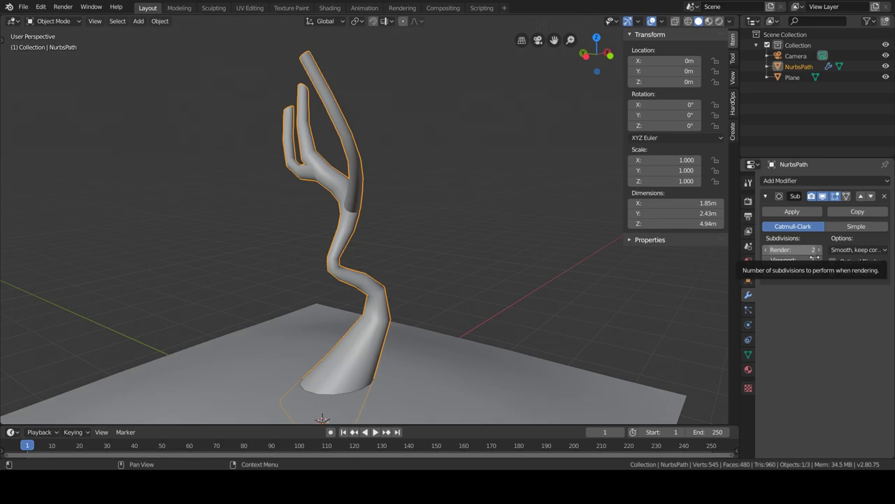
{"action": "left_click", "coordinate": [818, 261]}
- Add a Decimate modifier to the trunk and apply Shade Flat
{"action": "left_click", "coordinate": [790, 181]}
{"action": "left_click", "coordinate": [680, 251]}
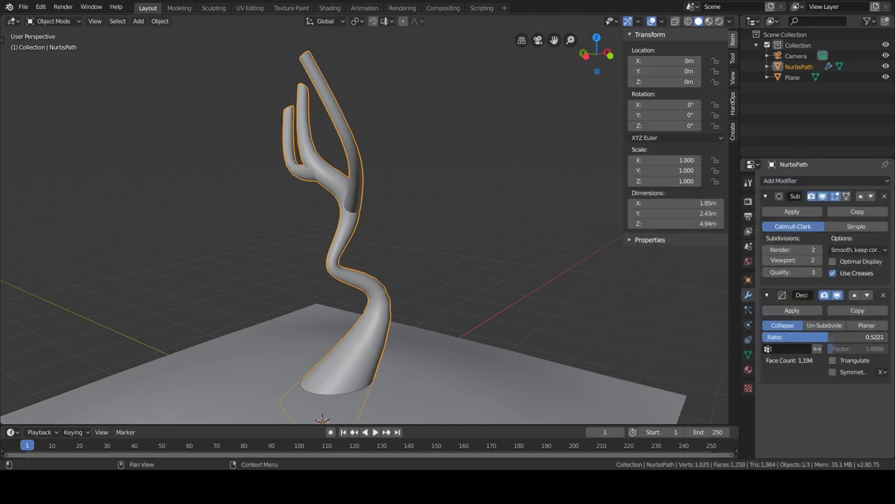
{"action": "left_click", "coordinate": [159, 20]}
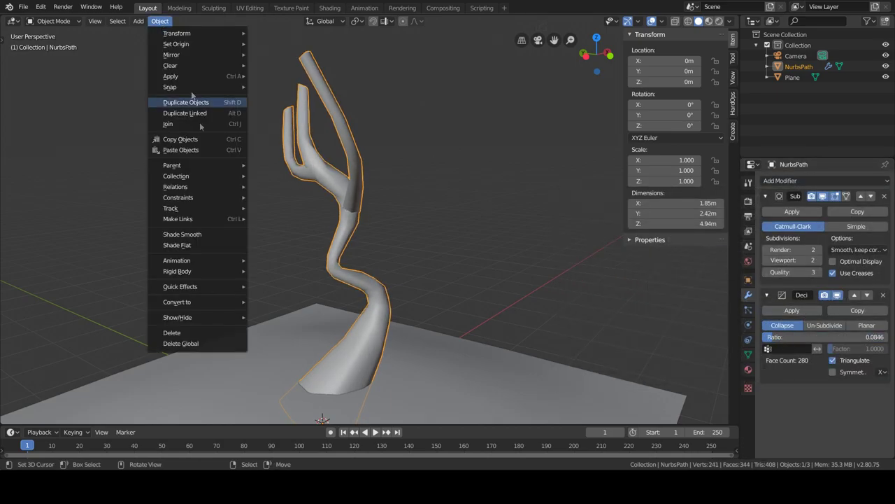
{"action": "left_click", "coordinate": [205, 244]}
{"action": "middle_click_drag", "start_coordinate": [210, 251], "coordinate": [576, 329]}
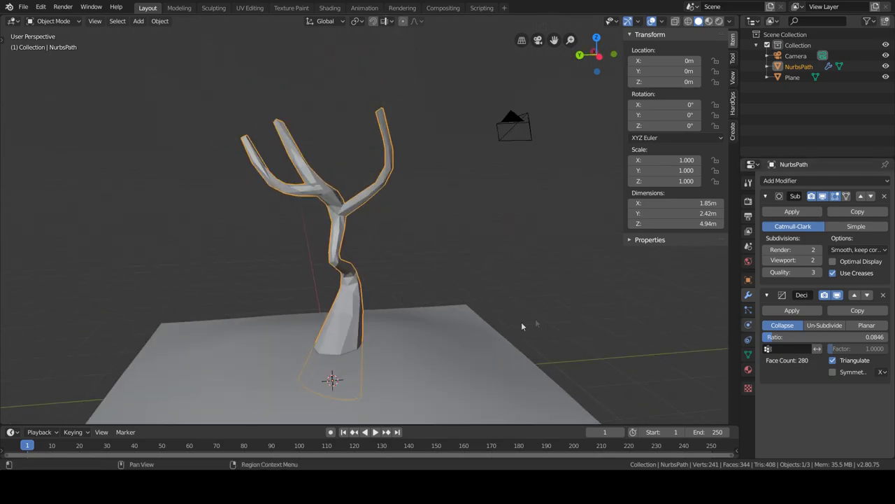
- Add a metaball ball above the trunk, flattened vertically and widened into a disc
{"action": "middle_click_drag", "start_coordinate": [522, 326], "coordinate": [455, 294]}
{"action": "key", "text": "shift+a"}
{"action": "left_click", "coordinate": [505, 296]}
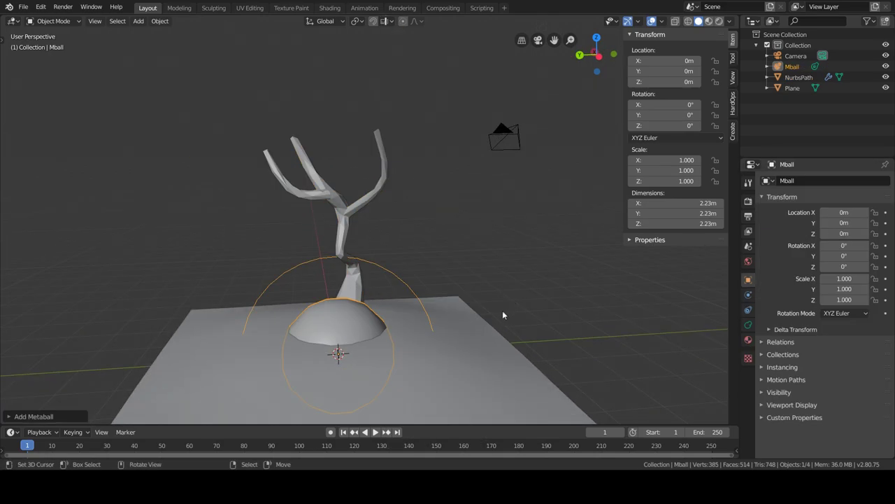
{"action": "key", "text": "g"}
{"action": "key", "text": "z"}
{"action": "key", "text": "s"}
{"action": "key", "text": "z"}
{"action": "key", "text": "s"}
{"action": "key", "text": "shift+z"}
{"action": "left_click", "coordinate": [444, 258]}
- Duplicate the disc straight upward and resize it as the upper tier
{"action": "middle_click_drag", "start_coordinate": [445, 258], "coordinate": [432, 234]}
{"action": "key", "text": "shift+d"}
{"action": "key", "text": "z"}
{"action": "left_click", "coordinate": [432, 235]}
{"action": "key", "text": "s"}
{"action": "left_click", "coordinate": [455, 196]}
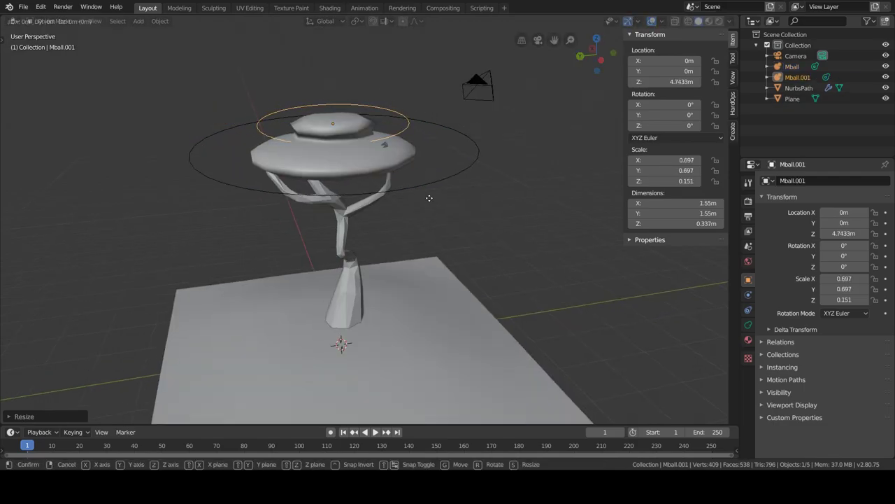
- Duplicate both discs, shrink the copies and move them lower, then duplicate and resize again
{"action": "middle_click_drag", "start_coordinate": [454, 196], "coordinate": [416, 230]}
{"action": "left_click", "coordinate": [386, 189], "text": "shift"}
{"action": "middle_click_drag", "start_coordinate": [386, 188], "coordinate": [423, 221]}
{"action": "key", "text": "shift+d"}
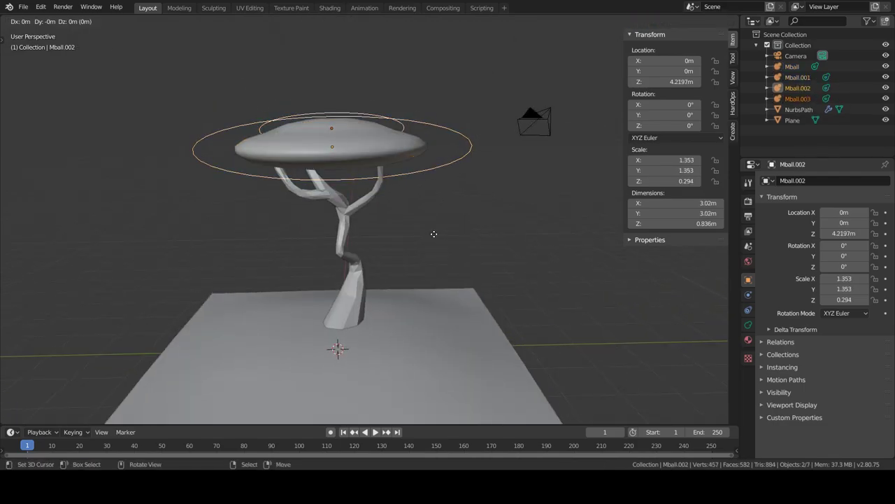
{"action": "left_click", "coordinate": [427, 266]}
{"action": "key", "text": "s"}
{"action": "left_click", "coordinate": [427, 266]}
{"action": "key", "text": "g"}
{"action": "mouse_move", "coordinate": [427, 266]}
{"action": "middle_mouse_down"}
{"action": "mouse_move", "coordinate": [447, 266]}
{"action": "mouse_move", "coordinate": [393, 262]}
{"action": "middle_mouse_up"}
{"action": "left_click", "coordinate": [447, 267]}
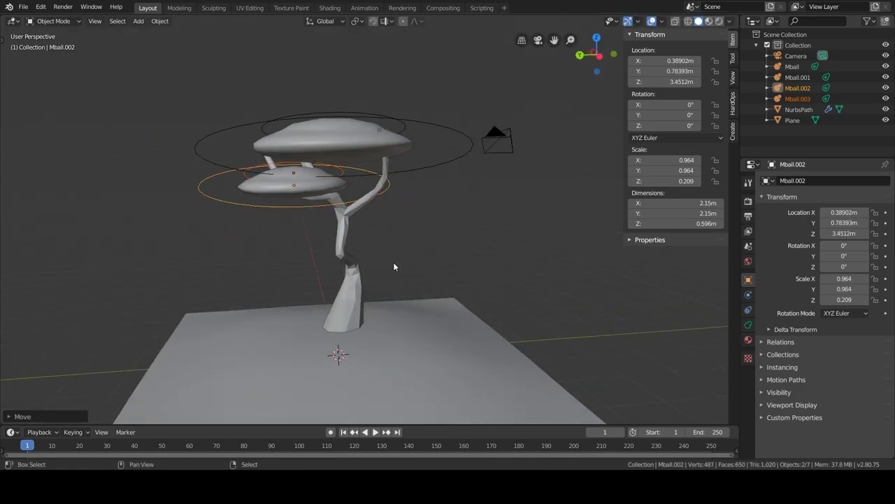
{"action": "key", "text": "shift+d"}
{"action": "key", "text": "s"}
- Duplicate the original disc, shrink it and raise it into the canopy
{"action": "left_click", "coordinate": [422, 183]}
{"action": "left_click", "coordinate": [422, 182]}
{"action": "key", "text": "shift+d"}
{"action": "key", "text": "s"}
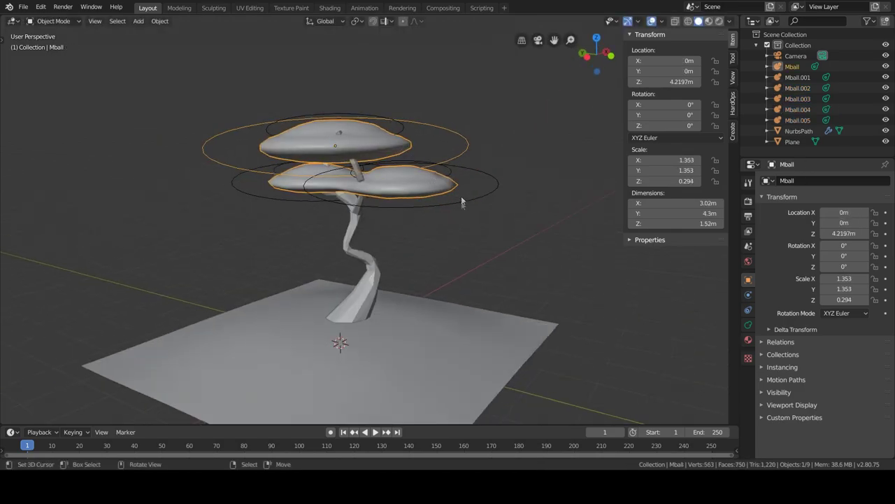
{"action": "left_click", "coordinate": [441, 181]}
{"action": "middle_click_drag", "start_coordinate": [441, 182], "coordinate": [448, 247]}
{"action": "left_click", "coordinate": [440, 219]}
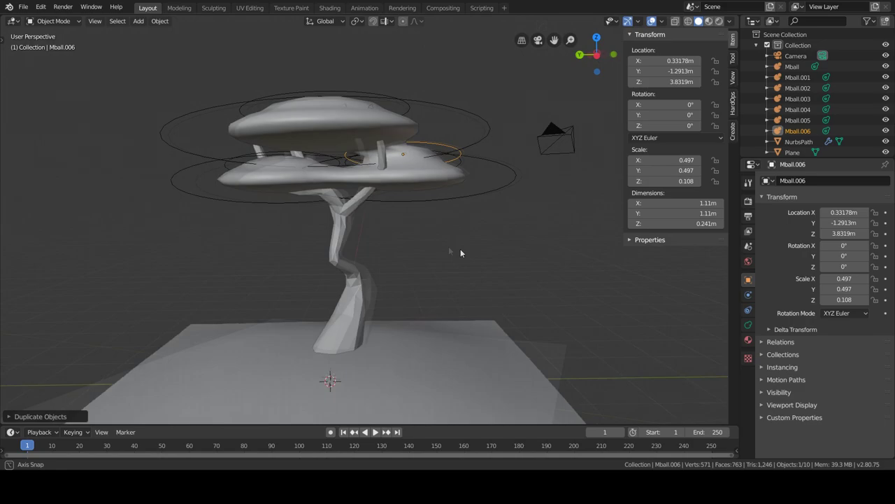
{"action": "left_click", "coordinate": [420, 208]}
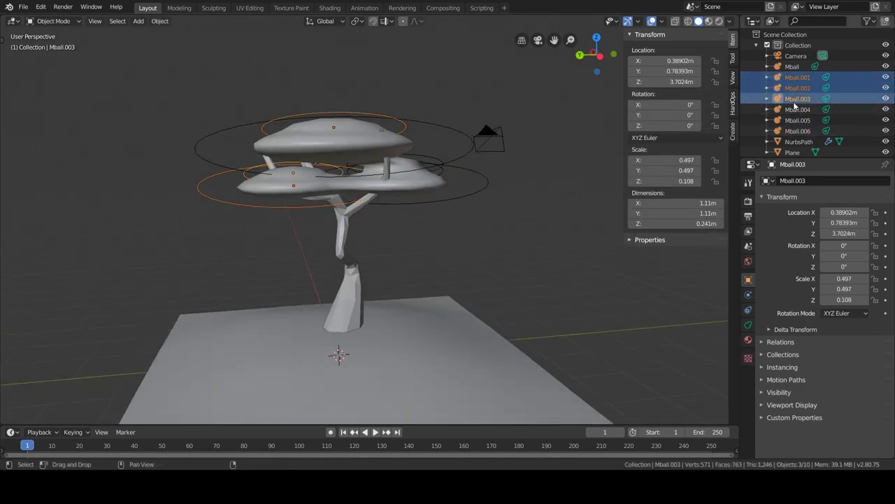
- Convert the metaballs to one mesh and add a triangulating Decimate modifier
{"action": "left_click", "coordinate": [160, 21]}
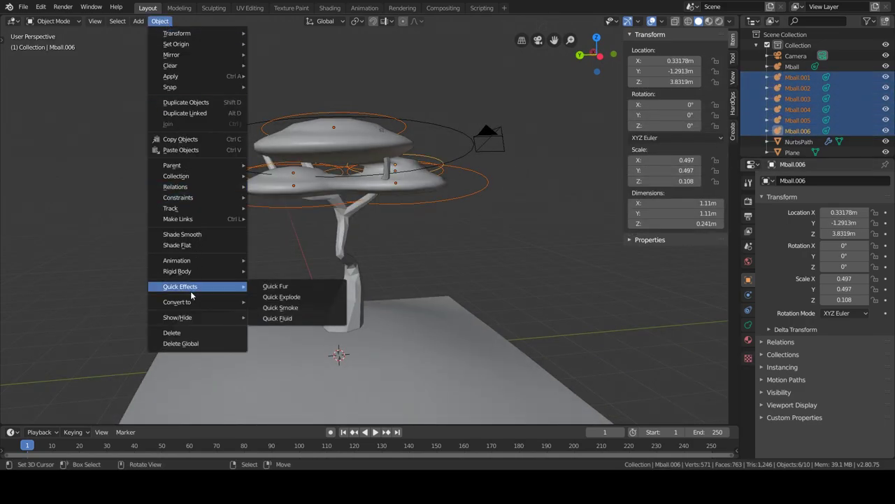
{"action": "left_click", "coordinate": [265, 314]}
{"action": "left_click", "coordinate": [826, 180]}
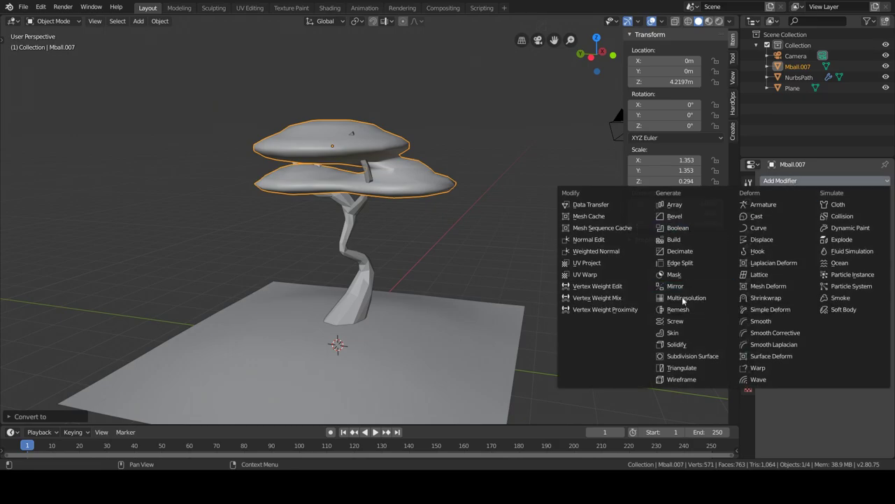
{"action": "left_click", "coordinate": [684, 251]}
{"action": "left_click", "coordinate": [160, 21]}
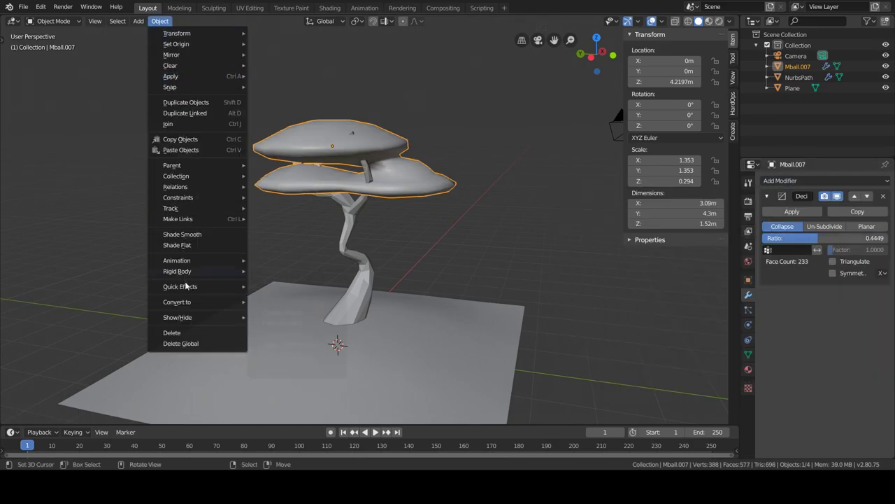
{"action": "left_click", "coordinate": [832, 261]}
- In Edit Mode, move faces on the canopy rim vertically
{"action": "middle_click_drag", "start_coordinate": [448, 251], "coordinate": [528, 279]}
{"action": "key", "text": "Tab"}
{"action": "scroll", "coordinate": [529, 278], "scroll_direction": "up", "scroll_amount": 3}
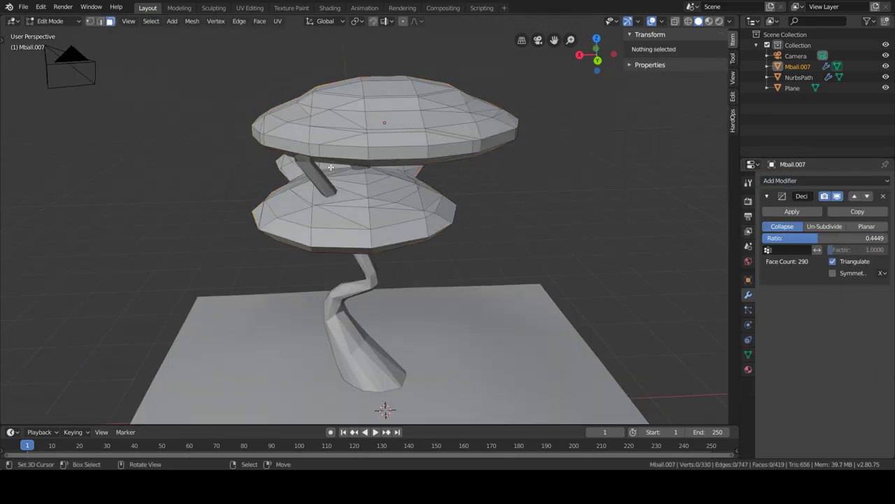
{"action": "left_click", "coordinate": [310, 148]}
{"action": "mouse_move", "coordinate": [310, 147]}
{"action": "middle_mouse_down"}
{"action": "mouse_move", "coordinate": [373, 212]}
{"action": "mouse_move", "coordinate": [455, 164]}
{"action": "mouse_move", "coordinate": [488, 240]}
{"action": "middle_mouse_up"}
{"action": "key", "text": "g"}
{"action": "key", "text": "z"}
{"action": "left_click", "coordinate": [373, 212]}
- Push faces on top of the canopy vertically to roughen it
{"action": "left_click", "coordinate": [402, 165]}
{"action": "key", "text": "g"}
{"action": "key", "text": "z"}
{"action": "scroll", "coordinate": [458, 165], "scroll_direction": "up", "scroll_amount": 4}
{"action": "left_click", "coordinate": [458, 166]}
{"action": "key", "text": "Tab"}
- Move a face under the canopy downward and leave Edit Mode
{"action": "scroll", "coordinate": [488, 239], "scroll_direction": "up", "scroll_amount": 4}
{"action": "key", "text": "Tab"}
{"action": "left_click", "coordinate": [332, 240]}
{"action": "key", "text": "g"}
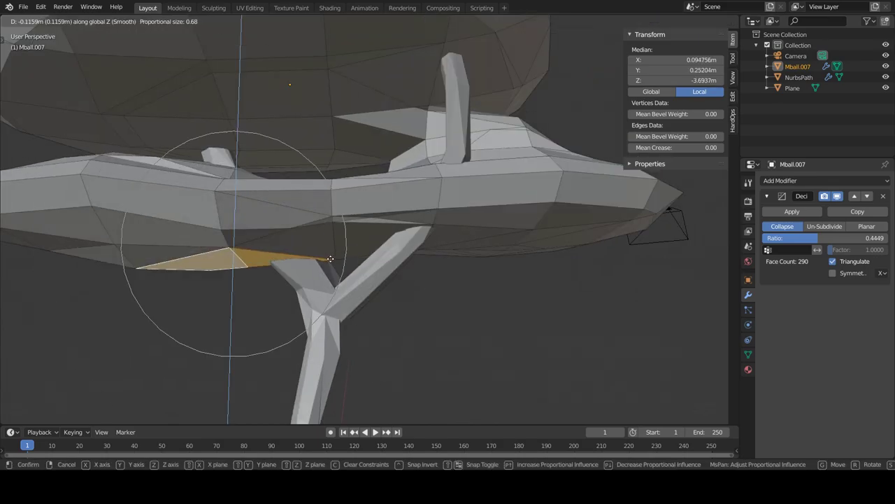
{"action": "left_click", "coordinate": [329, 274]}
{"action": "key", "text": "Tab"}
{"action": "scroll", "coordinate": [328, 274], "scroll_direction": "down", "scroll_amount": 5}
{"action": "mouse_move", "coordinate": [328, 274]}
{"action": "middle_mouse_down"}
{"action": "mouse_move", "coordinate": [260, 275]}
{"action": "mouse_move", "coordinate": [355, 297]}
{"action": "mouse_move", "coordinate": [413, 201]}
{"action": "middle_mouse_up"}
{"action": "left_click", "coordinate": [355, 298]}
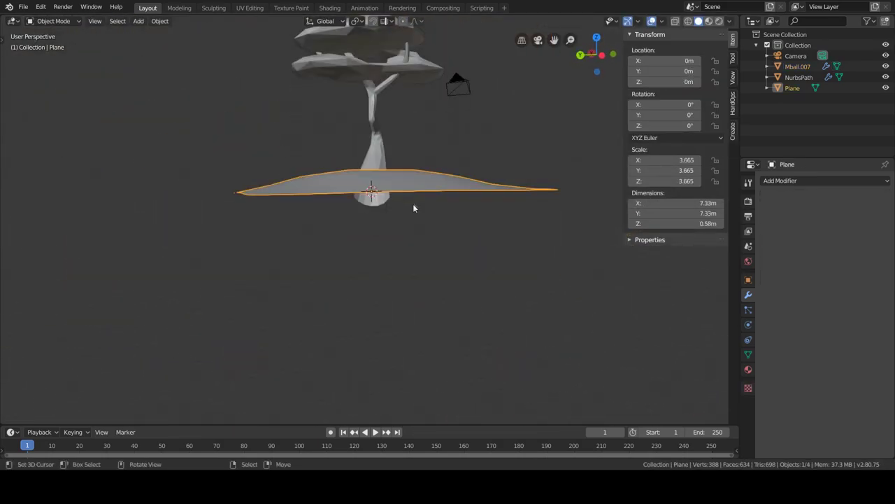
- Select the plane's faces and extrude them down into a block, scaling vertically
{"action": "key", "text": "Tab"}
{"action": "key", "text": "c"}
{"action": "left_click_drag", "start_coordinate": [256, 104], "coordinate": [326, 209]}
{"action": "right_click", "coordinate": [326, 210]}
{"action": "middle_click_drag", "start_coordinate": [326, 209], "coordinate": [364, 140]}
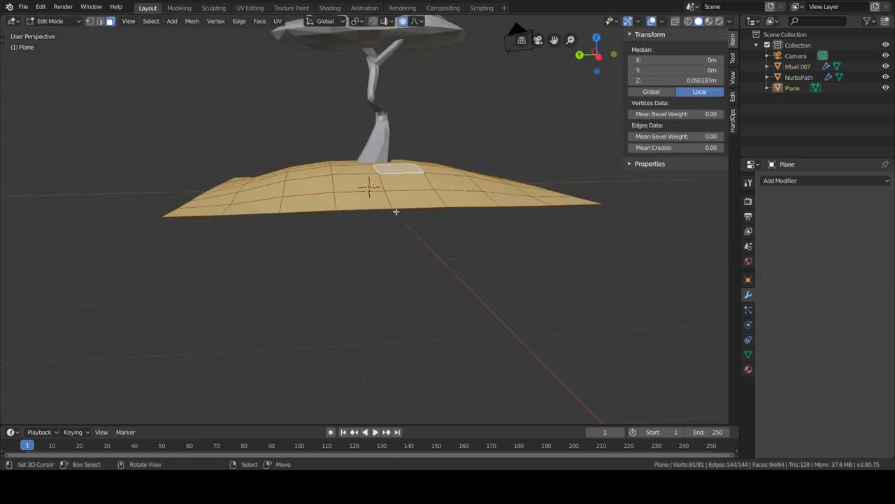
{"action": "key", "text": "e"}
{"action": "left_click", "coordinate": [371, 245]}
{"action": "middle_click_drag", "start_coordinate": [370, 245], "coordinate": [392, 175]}
{"action": "key", "text": "s"}
{"action": "key", "text": "z"}
{"action": "left_click", "coordinate": [454, 282]}
- Reposition the selection and add a loop cut around the block's sides
{"action": "scroll", "coordinate": [444, 343], "scroll_direction": "down", "scroll_amount": 3}
{"action": "middle_click_drag", "start_coordinate": [444, 343], "coordinate": [453, 344]}
{"action": "key", "text": "KP_0"}
{"action": "middle_click_drag", "start_coordinate": [260, 304], "coordinate": [322, 297]}
{"action": "key", "text": "g"}
{"action": "left_click", "coordinate": [323, 297]}
{"action": "key", "text": "ctrl+r"}
{"action": "left_click", "coordinate": [326, 310]}
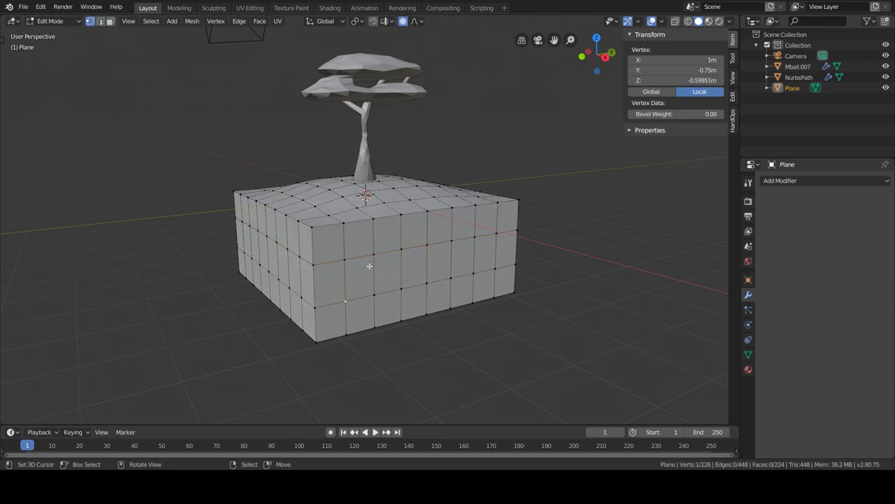
- Move side vertices vertically with Random proportional falloff to make jagged sides
{"action": "middle_click_drag", "start_coordinate": [376, 274], "coordinate": [328, 286]}
{"action": "left_click", "coordinate": [328, 287], "text": "shift"}
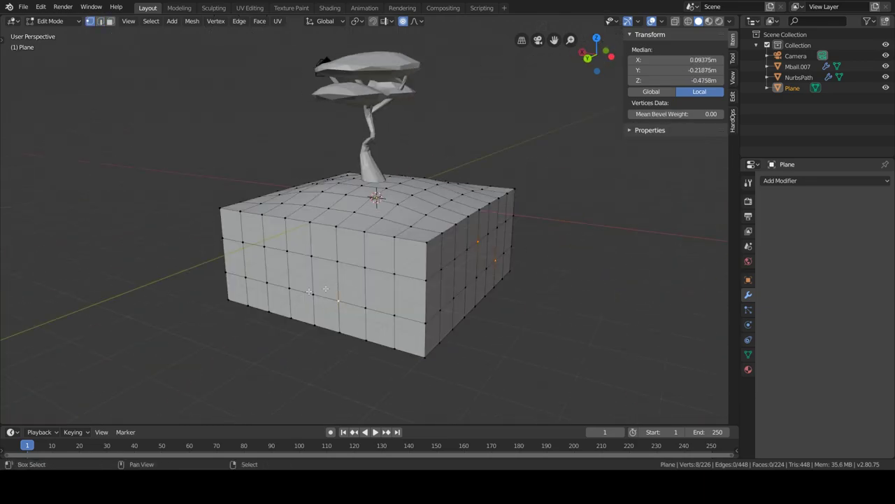
{"action": "left_click", "coordinate": [418, 20]}
{"action": "left_click", "coordinate": [400, 138]}
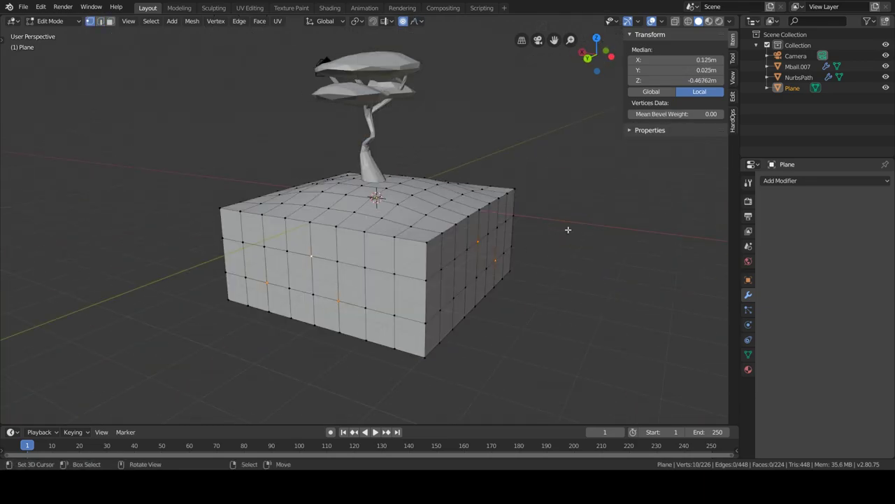
{"action": "key", "text": "g"}
{"action": "key", "text": "z"}
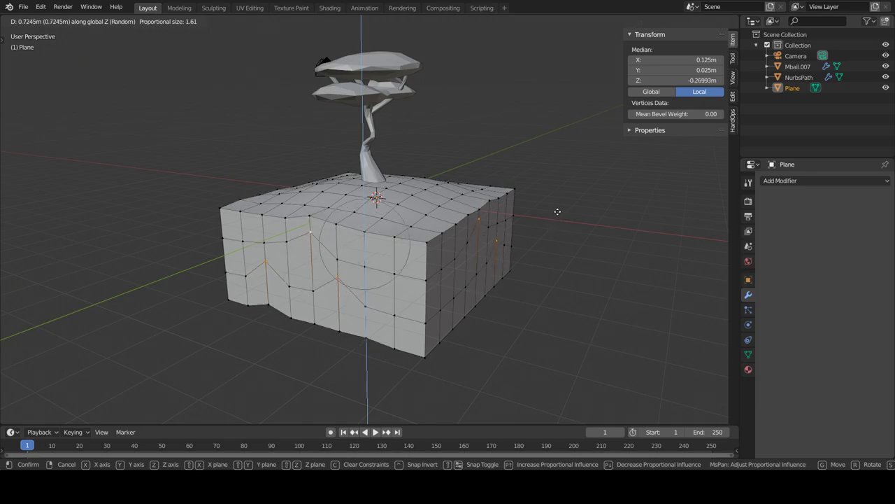
{"action": "left_click", "coordinate": [557, 212]}
{"action": "middle_click_drag", "start_coordinate": [557, 211], "coordinate": [448, 252]}
- Select the block's bottom faces, scale them, and exit Edit Mode
{"action": "key", "text": "c"}
{"action": "left_click_drag", "start_coordinate": [410, 230], "coordinate": [430, 288]}
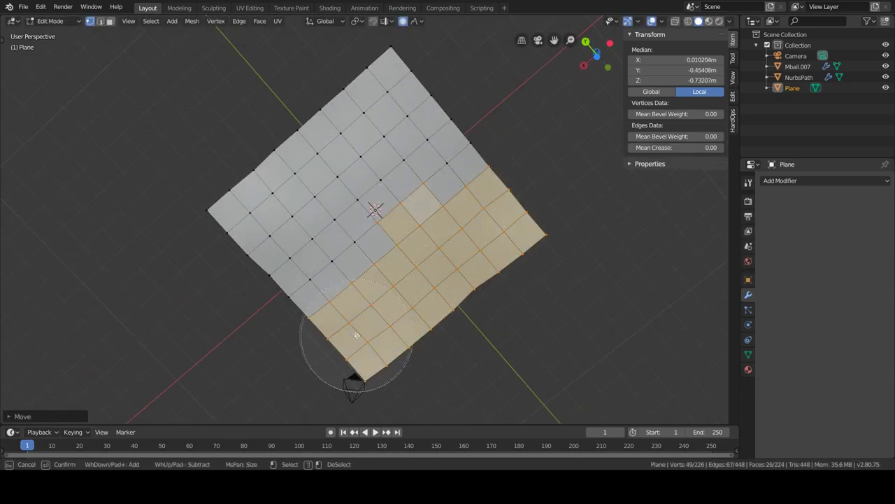
{"action": "right_click", "coordinate": [429, 288]}
{"action": "middle_click_drag", "start_coordinate": [429, 289], "coordinate": [444, 266]}
{"action": "key", "text": "s"}
{"action": "key", "text": "Return"}
{"action": "key", "text": "Tab"}
{"action": "middle_click_drag", "start_coordinate": [400, 196], "coordinate": [271, 225]}
{"action": "left_click", "coordinate": [797, 66]}
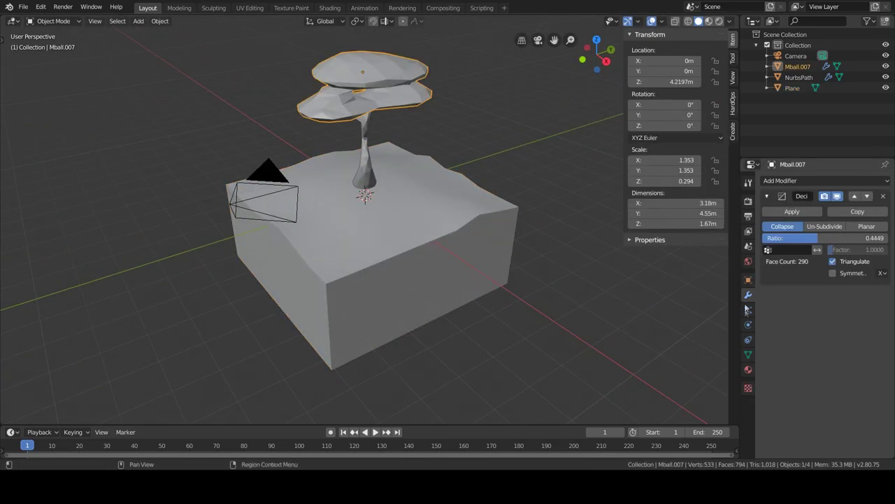
- Shift the canopy material's base colour toward a darker purple-pink
{"action": "left_click", "coordinate": [748, 261]}
{"action": "left_click", "coordinate": [748, 368]}
{"action": "left_click", "coordinate": [850, 330]}
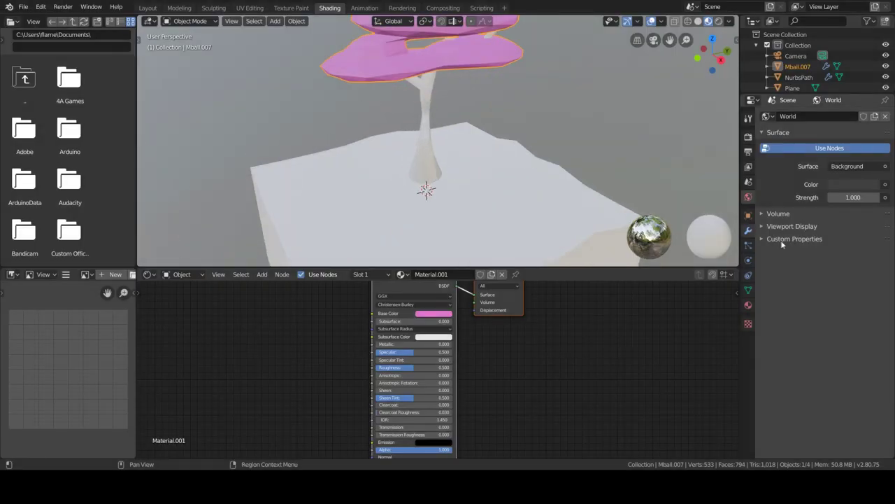
{"action": "left_click_drag", "start_coordinate": [461, 250], "coordinate": [459, 244]}
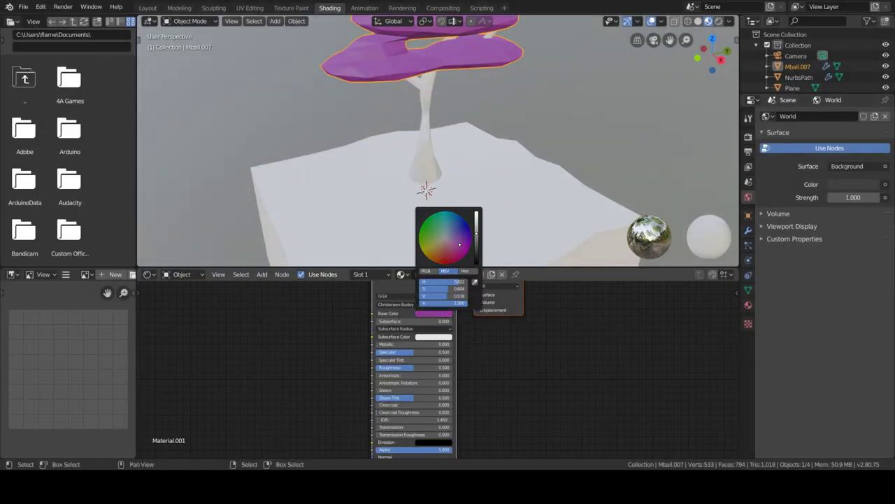
- Give the trunk a new brown material
{"action": "left_click", "coordinate": [425, 129]}
{"action": "left_click", "coordinate": [748, 305]}
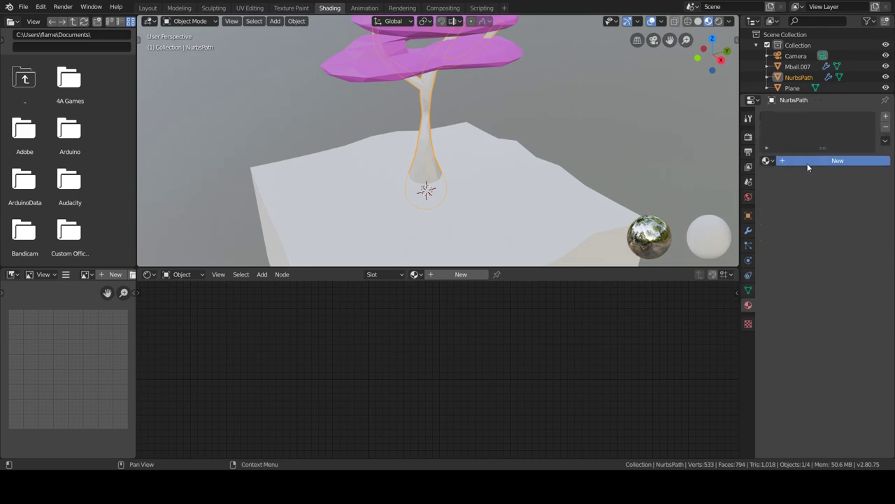
{"action": "left_click", "coordinate": [807, 162]}
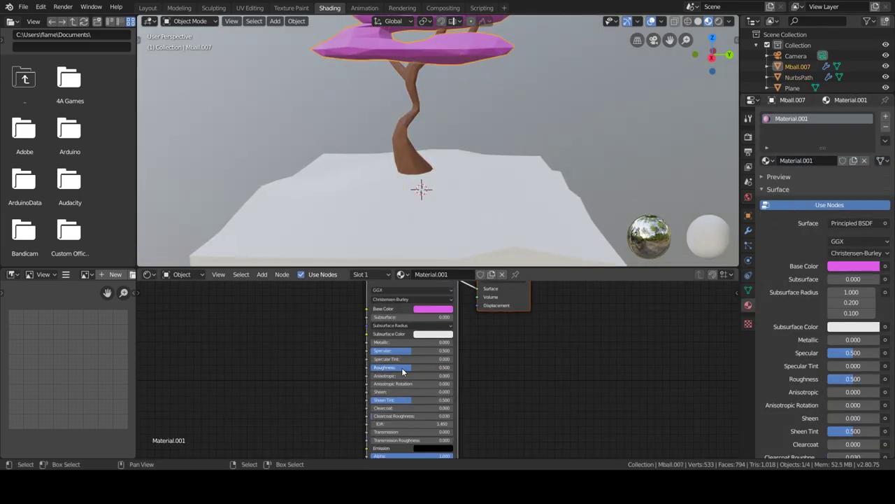
{"action": "scroll", "coordinate": [448, 174], "scroll_direction": "down", "scroll_amount": 3}
{"action": "middle_click_drag", "start_coordinate": [447, 175], "coordinate": [422, 233]}
- Give the ground block a new light green material and add a second material slot
{"action": "left_click", "coordinate": [422, 233]}
{"action": "key", "text": "Tab"}
{"action": "key", "text": "Tab"}
{"action": "left_click", "coordinate": [461, 274]}
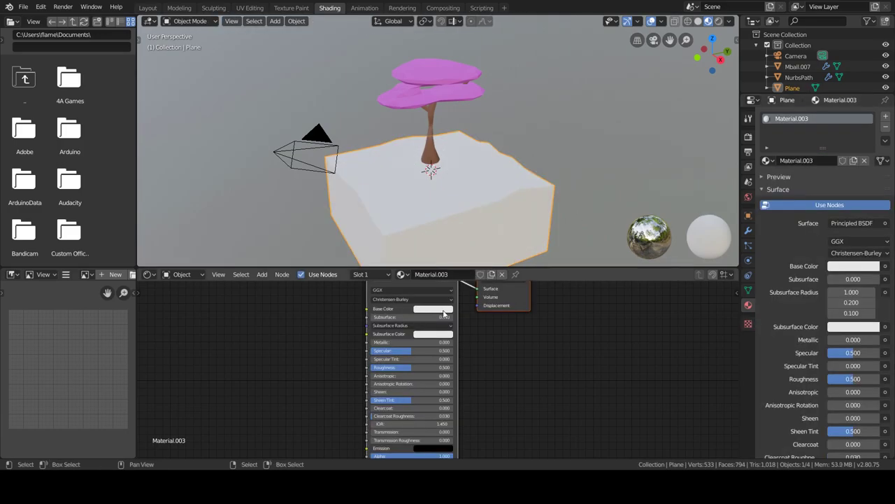
{"action": "left_click", "coordinate": [432, 308]}
{"action": "left_click_drag", "start_coordinate": [446, 225], "coordinate": [431, 218]}
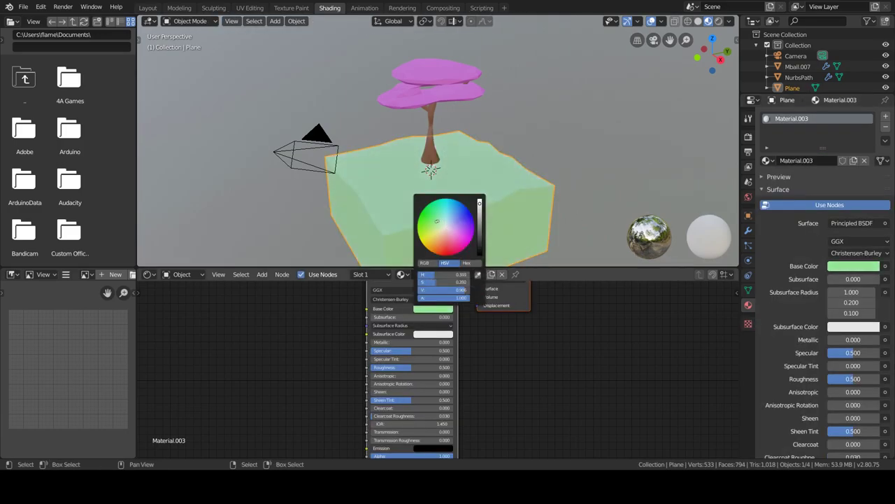
{"action": "left_click", "coordinate": [480, 216]}
{"action": "left_click", "coordinate": [433, 220]}
{"action": "left_click", "coordinate": [479, 205]}
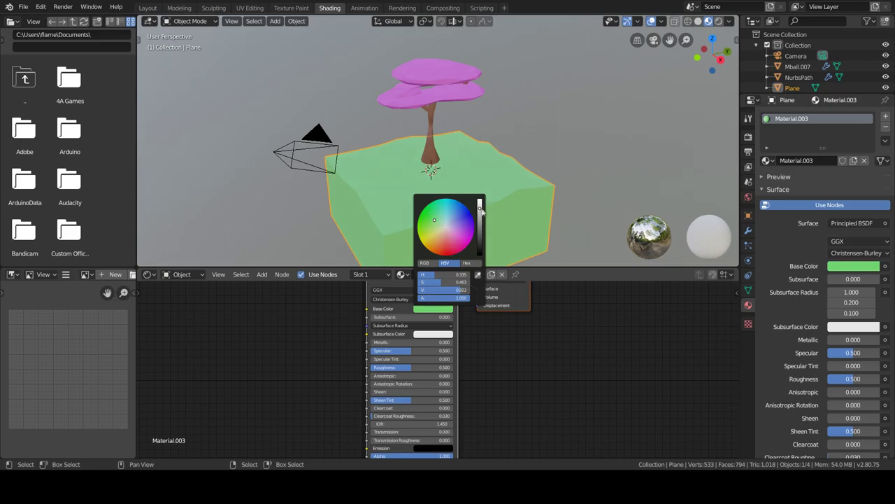
{"action": "left_click", "coordinate": [885, 117]}
{"action": "key", "text": "Tab"}
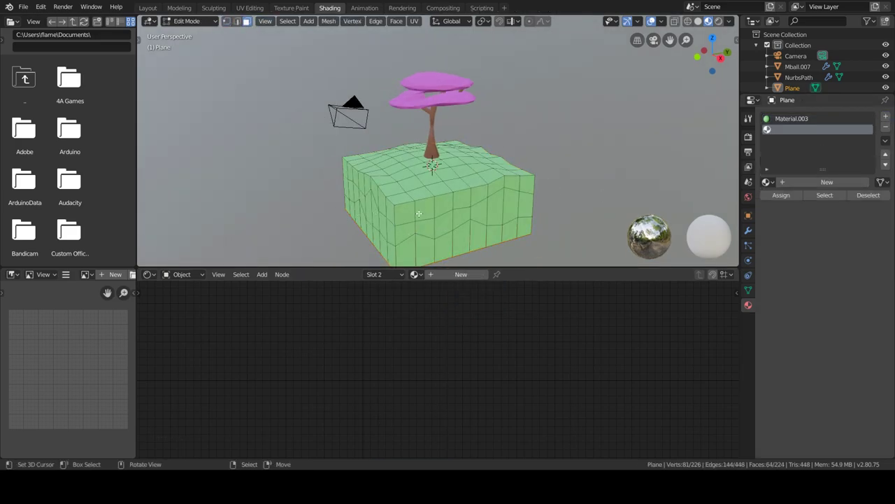
- Assign new brown and dark red-brown materials to the block's middle and bottom soil layers
{"action": "left_click", "coordinate": [461, 274]}
{"action": "left_click", "coordinate": [433, 309]}
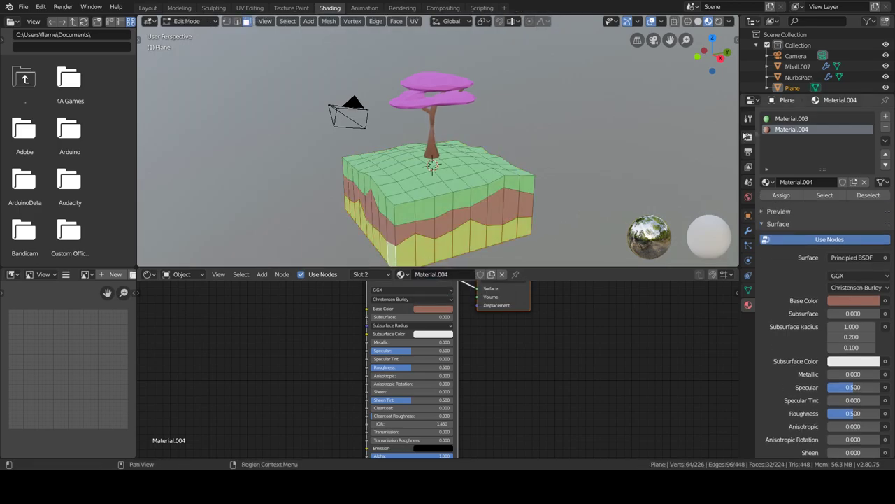
{"action": "left_click", "coordinate": [886, 116]}
{"action": "left_click", "coordinate": [800, 182]}
{"action": "left_click", "coordinate": [433, 309]}
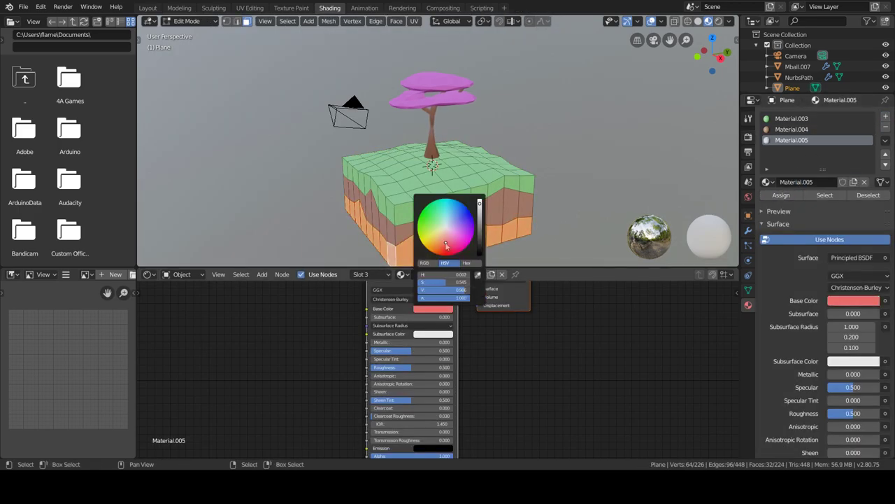
{"action": "key", "text": "Tab"}
- Make the camera orthographic and adjust its Orthographic Scale to frame the block
{"action": "key", "text": "KP_0"}
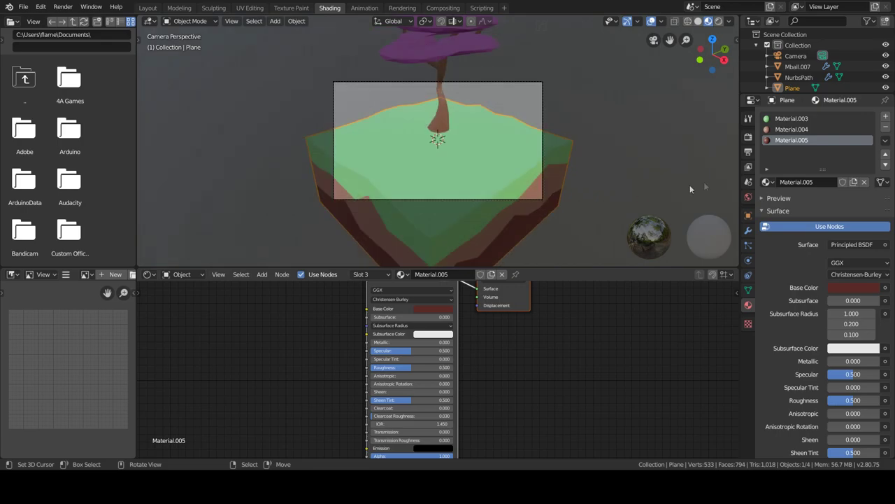
{"action": "left_click", "coordinate": [529, 198]}
{"action": "left_click", "coordinate": [850, 147]}
{"action": "left_click", "coordinate": [839, 168]}
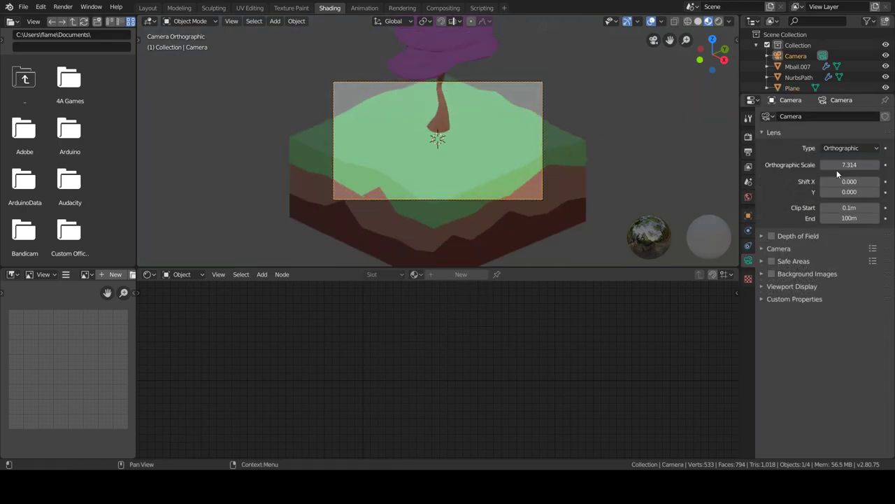
{"action": "left_click_drag", "start_coordinate": [823, 164], "coordinate": [867, 168]}
{"action": "key", "text": "Home"}
{"action": "left_click", "coordinate": [856, 148]}
{"action": "left_click", "coordinate": [441, 63]}
- Rotate the canopy around Z, then duplicate the tree along X, rotate it and place it beside the first
{"action": "key", "text": "r"}
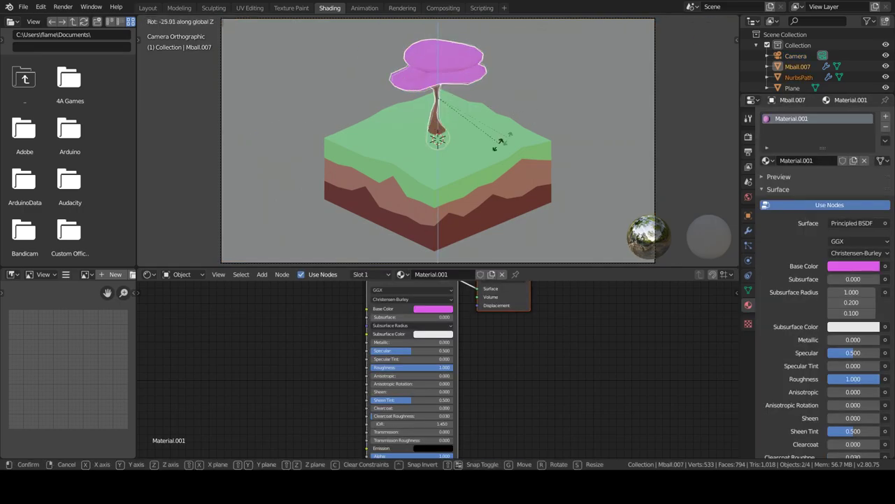
{"action": "left_click", "coordinate": [434, 152]}
{"action": "key", "text": "shift+d"}
{"action": "key", "text": "x"}
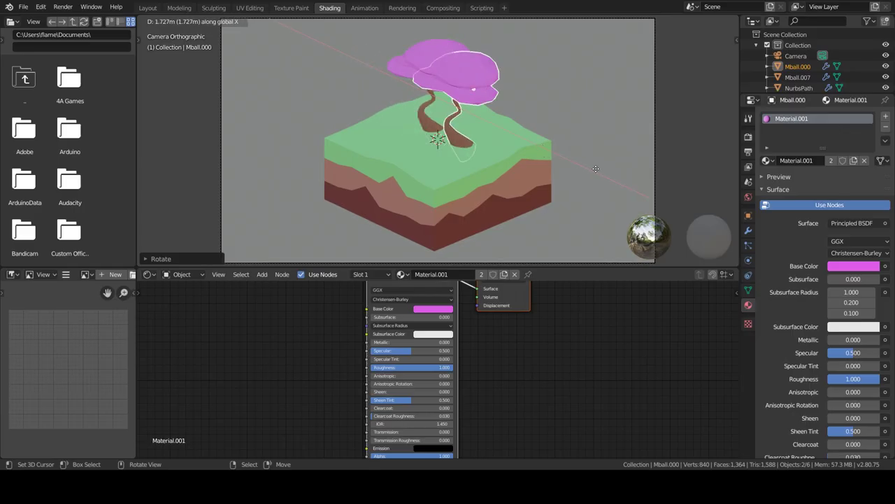
{"action": "left_click", "coordinate": [596, 169]}
{"action": "key", "text": "r"}
{"action": "key", "text": "z"}
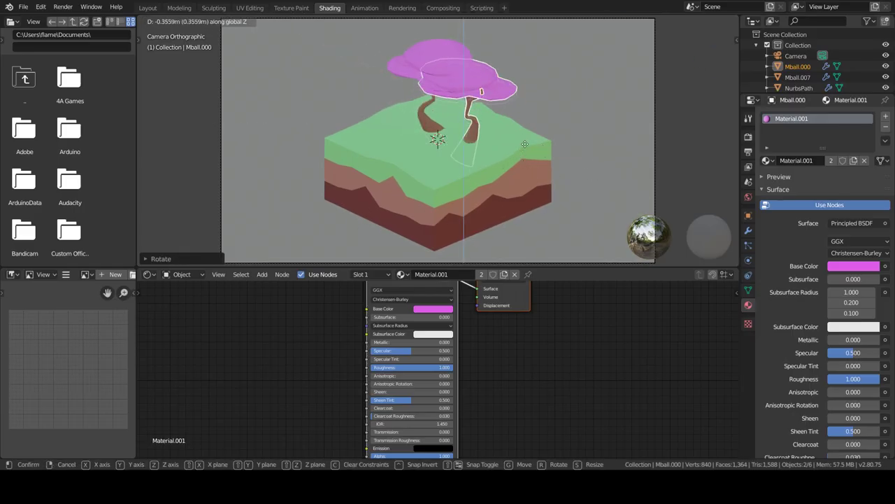
{"action": "left_click", "coordinate": [530, 143]}
{"action": "middle_click_drag", "start_coordinate": [531, 143], "coordinate": [486, 165], "text": "shift"}
- With Sphere proportional editing on, raise a layer of the duplicate's canopy vertices along Z
{"action": "key", "text": "Tab"}
{"action": "scroll", "coordinate": [433, 84], "scroll_direction": "up", "scroll_amount": 4}
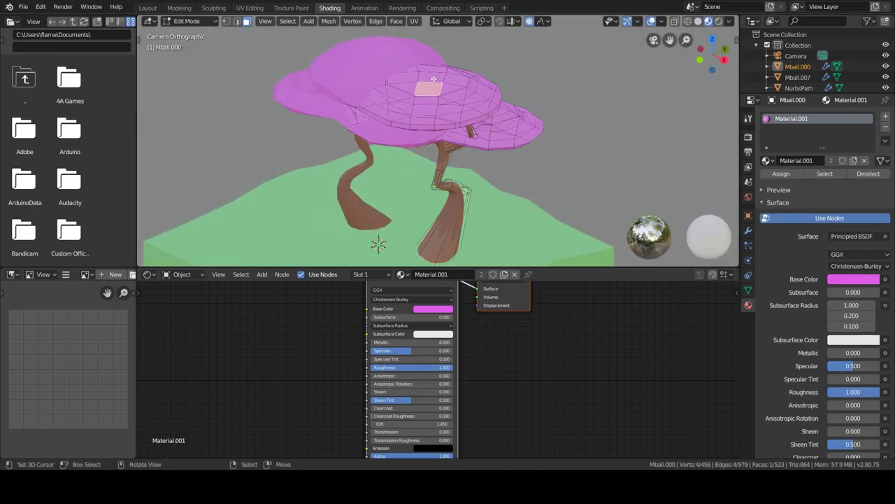
{"action": "middle_click_drag", "start_coordinate": [433, 79], "coordinate": [539, 110]}
{"action": "left_click", "coordinate": [530, 21]}
{"action": "left_click", "coordinate": [549, 22]}
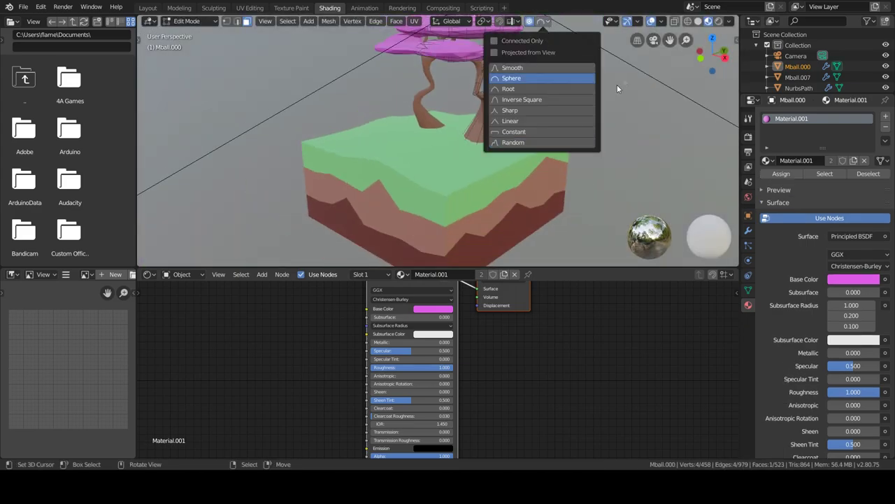
{"action": "scroll", "coordinate": [617, 88], "scroll_direction": "down", "scroll_amount": 2}
{"action": "key", "text": "g"}
{"action": "key", "text": "z"}
{"action": "left_click", "coordinate": [608, 155]}
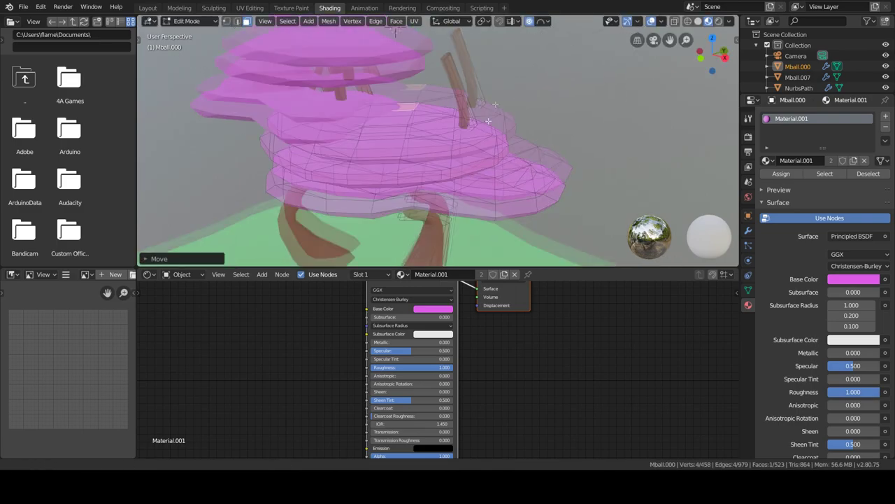
{"action": "scroll", "coordinate": [608, 154], "scroll_direction": "up", "scroll_amount": 5}
{"action": "scroll", "coordinate": [486, 95], "scroll_direction": "down", "scroll_amount": 5}
- Move the second tree's trunk vertices along Z to reshape the trunk, then return to Object Mode
{"action": "key", "text": "g"}
{"action": "key", "text": "z"}
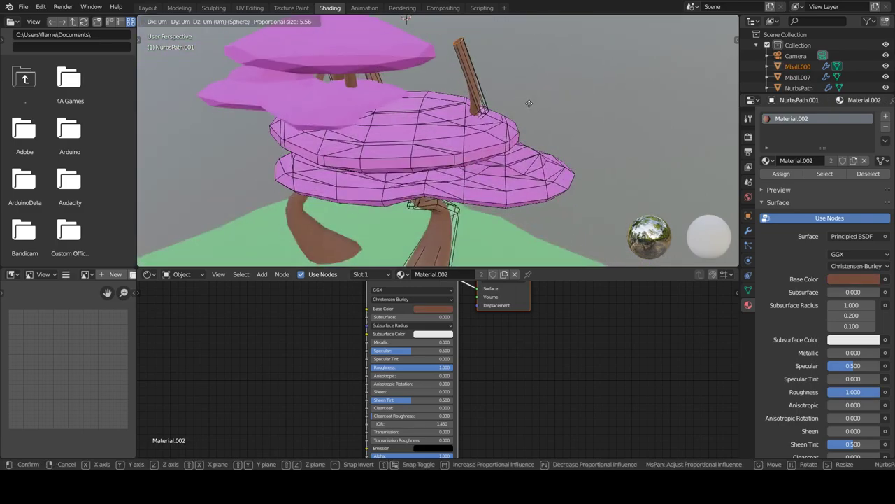
{"action": "left_click", "coordinate": [536, 191]}
{"action": "scroll", "coordinate": [537, 191], "scroll_direction": "down", "scroll_amount": 3}
{"action": "key", "text": "Tab"}
{"action": "middle_click_drag", "start_coordinate": [537, 191], "coordinate": [559, 167]}
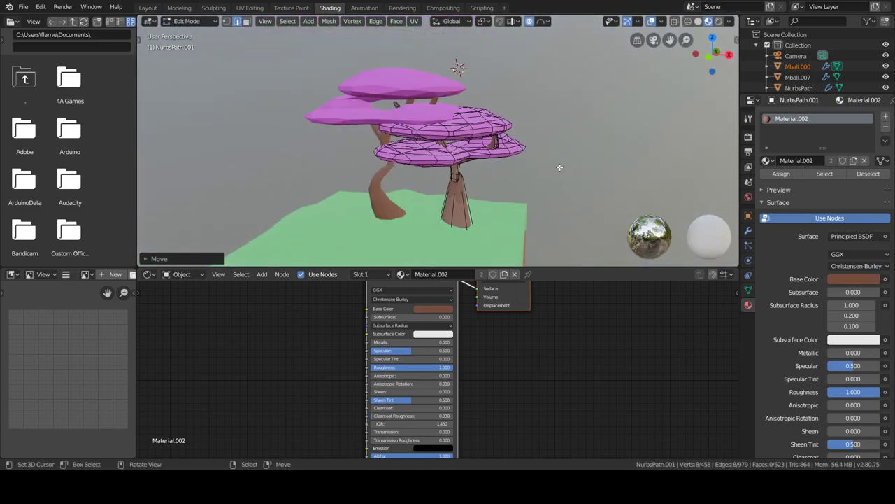
{"action": "scroll", "coordinate": [489, 140], "scroll_direction": "up", "scroll_amount": 3}
{"action": "scroll", "coordinate": [439, 112], "scroll_direction": "up", "scroll_amount": 3}
{"action": "key", "text": "Tab"}
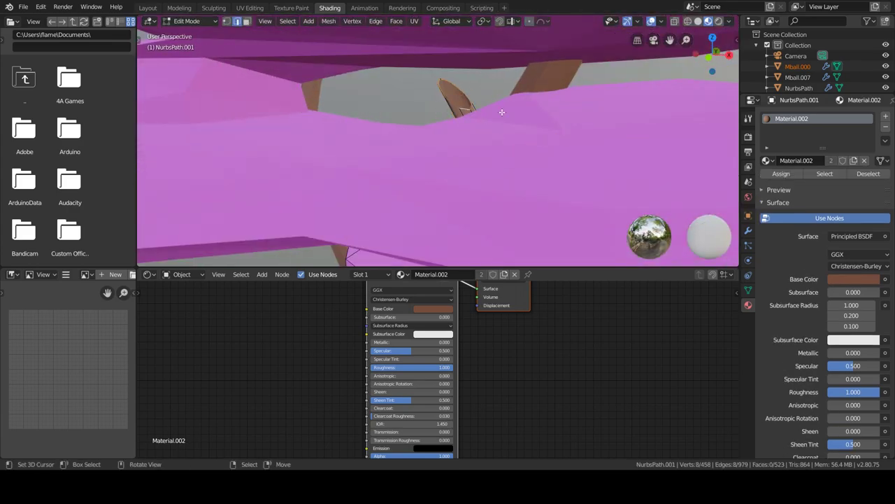
{"action": "key", "text": "Tab"}
{"action": "scroll", "coordinate": [613, 147], "scroll_direction": "down", "scroll_amount": 5}
{"action": "scroll", "coordinate": [568, 150], "scroll_direction": "up", "scroll_amount": 3}
- Check the camera view, then add a Cube to the scene with Shift+A
{"action": "key", "text": "KP_0"}
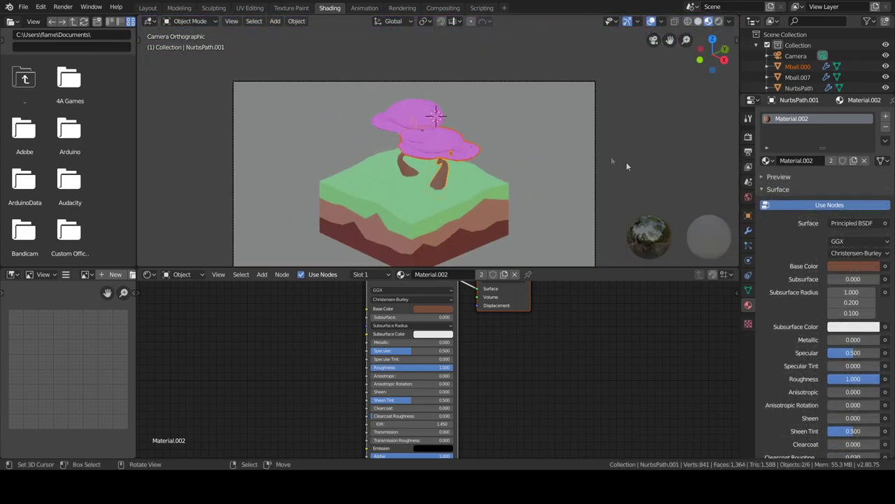
{"action": "middle_click_drag", "start_coordinate": [626, 165], "coordinate": [531, 180]}
{"action": "scroll", "coordinate": [530, 180], "scroll_direction": "down", "scroll_amount": 5}
{"action": "key", "text": "shift+a"}
{"action": "left_click", "coordinate": [553, 168]}
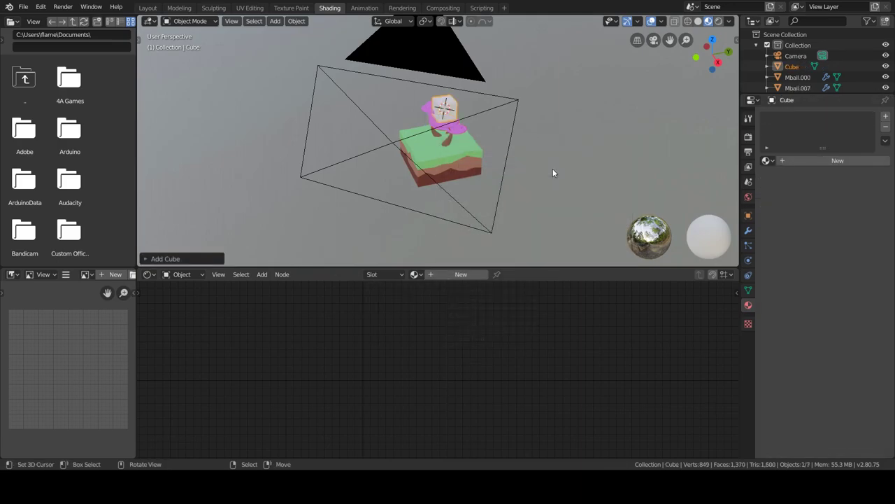
- Delete the cube and scale the plane up into a large backdrop under the diorama
{"action": "key", "text": "Delete"}
{"action": "key", "text": "s"}
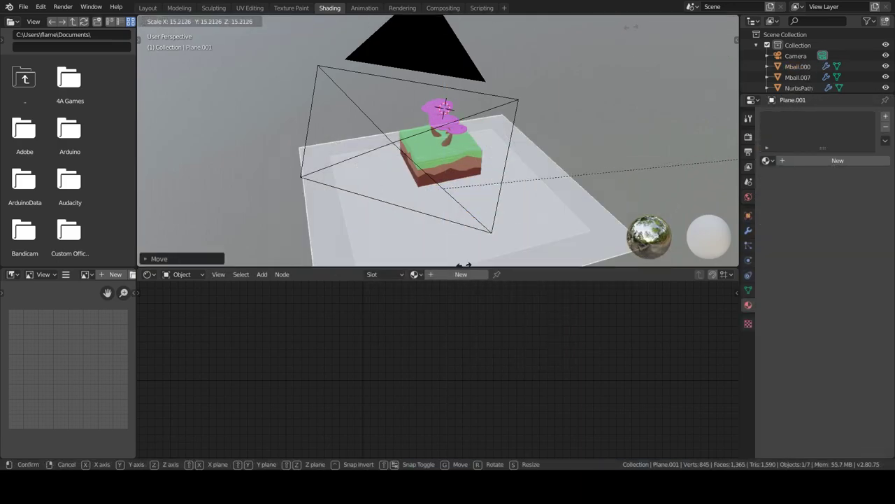
{"action": "left_click", "coordinate": [587, 116]}
{"action": "key", "text": "KP_0"}
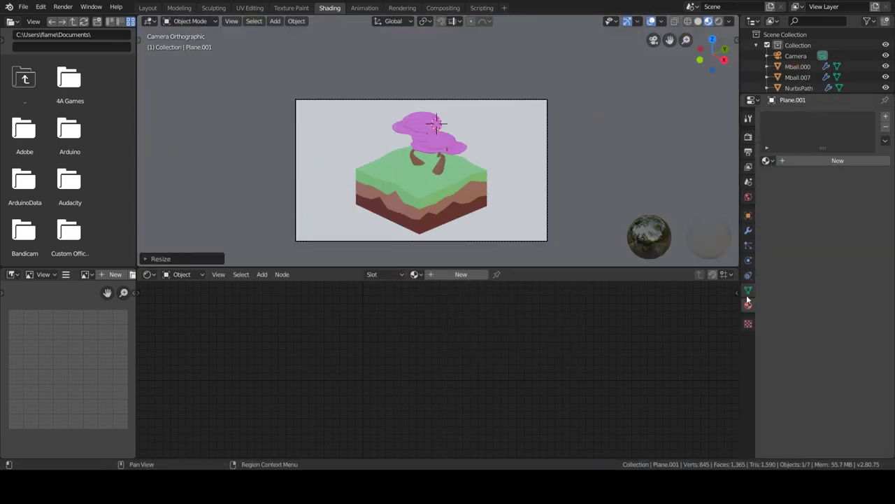
- Set the World color to an Environment Texture loaded from roof_garden_8k.hdr in the hdri folder
{"action": "left_click", "coordinate": [748, 197]}
{"action": "left_click", "coordinate": [847, 165]}
{"action": "left_click", "coordinate": [855, 187]}
{"action": "left_click", "coordinate": [885, 184]}
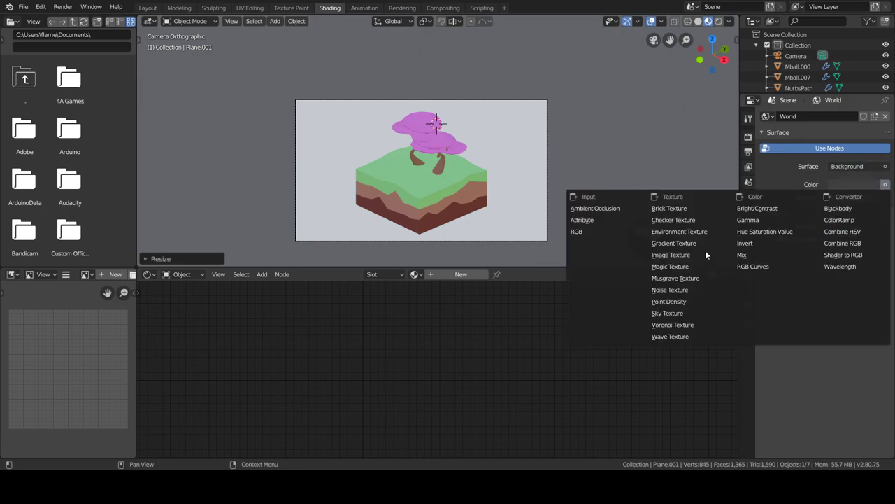
{"action": "left_click", "coordinate": [679, 232]}
{"action": "left_click", "coordinate": [860, 196]}
{"action": "left_click", "coordinate": [26, 170]}
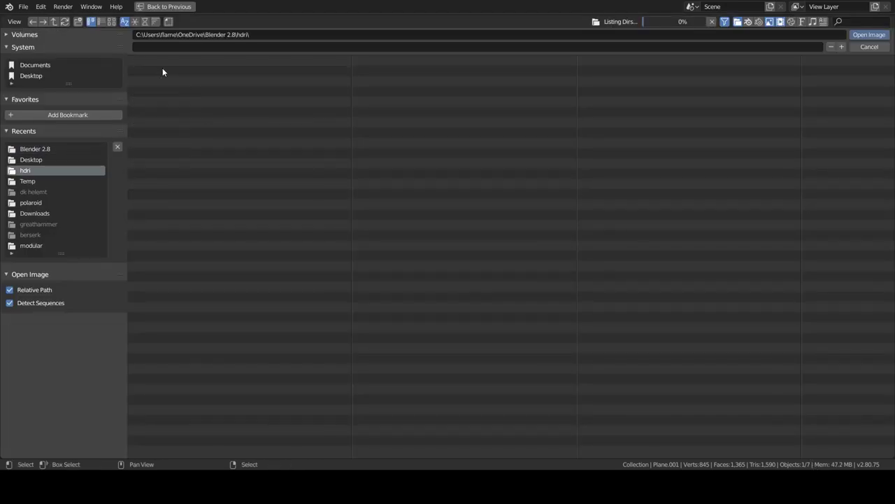
{"action": "double_click", "coordinate": [165, 80]}
- Preview the HDRI lighting through the camera, then expand Color Management in Render properties
{"action": "left_click_drag", "start_coordinate": [710, 54], "coordinate": [693, 62]}
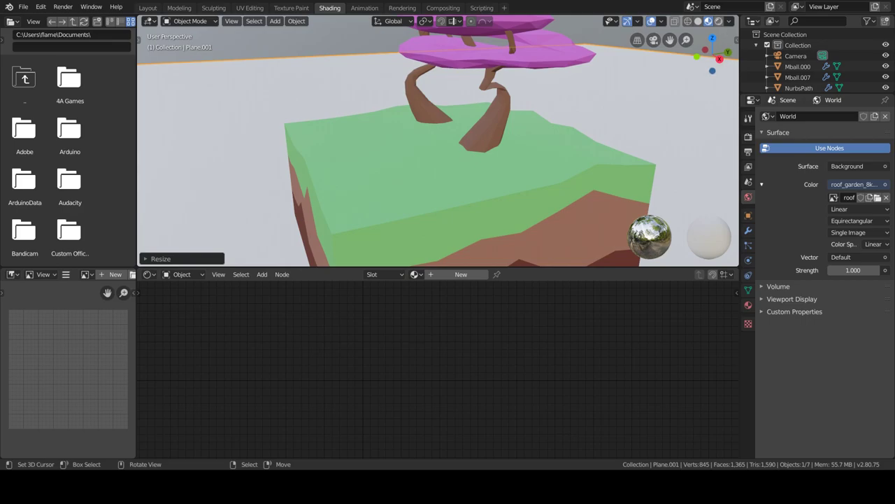
{"action": "key", "text": "KP_0"}
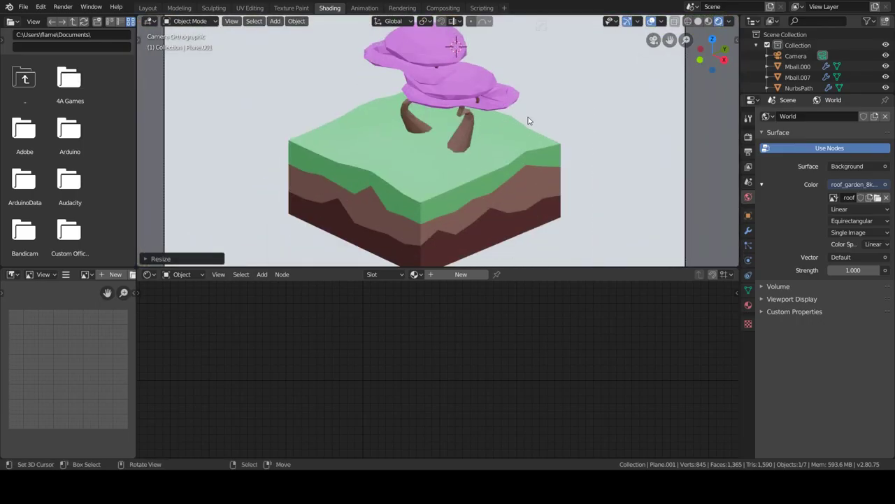
{"action": "key", "text": "Home"}
{"action": "left_click", "coordinate": [749, 136]}
{"action": "left_click", "coordinate": [795, 352]}
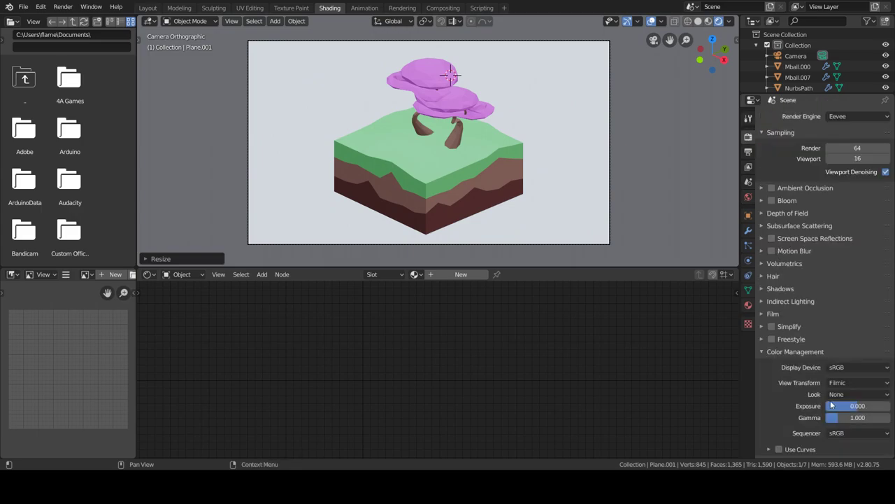
- Enable Use Curves in Color Management and bend the blue, green and combined curves upward
{"action": "left_click", "coordinate": [779, 449]}
{"action": "scroll", "coordinate": [805, 420], "scroll_direction": "down", "scroll_amount": 5}
{"action": "mouse_move", "coordinate": [806, 370]}
{"action": "left_mouse_down"}
{"action": "mouse_move", "coordinate": [820, 345]}
{"action": "mouse_move", "coordinate": [812, 354]}
{"action": "left_mouse_up"}
{"action": "left_click", "coordinate": [775, 302]}
{"action": "left_click", "coordinate": [796, 303]}
{"action": "left_click", "coordinate": [823, 354]}
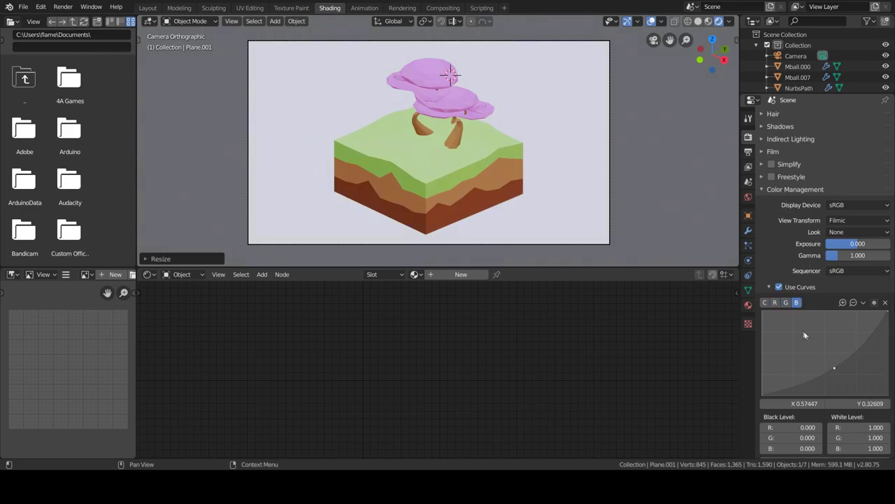
{"action": "left_click", "coordinate": [786, 303]}
{"action": "left_click", "coordinate": [817, 352]}
{"action": "left_click_drag", "start_coordinate": [833, 344], "coordinate": [849, 340]}
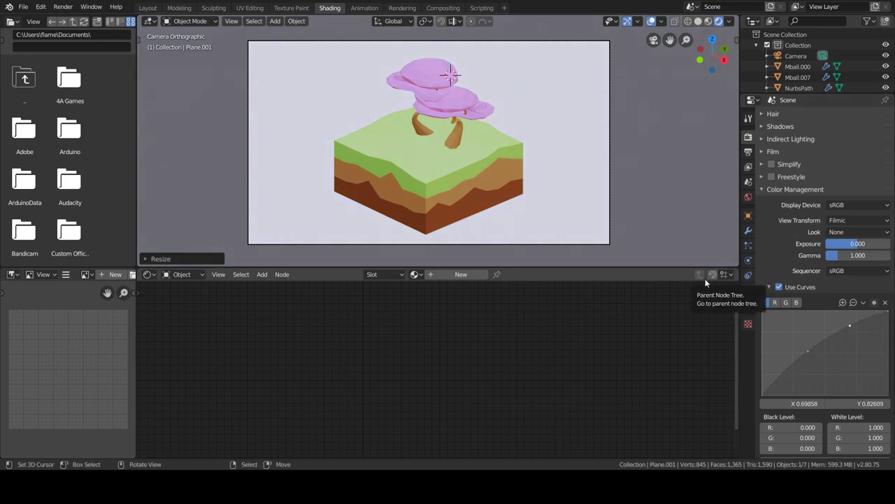
- Turn on Ambient Occlusion and set its Factor to 10
{"action": "left_click", "coordinate": [748, 198]}
{"action": "left_click", "coordinate": [747, 137]}
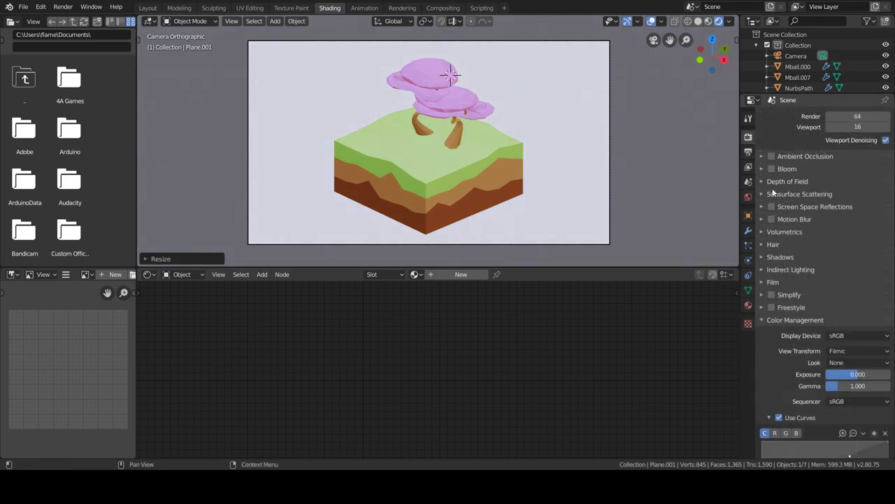
{"action": "left_click", "coordinate": [761, 156]}
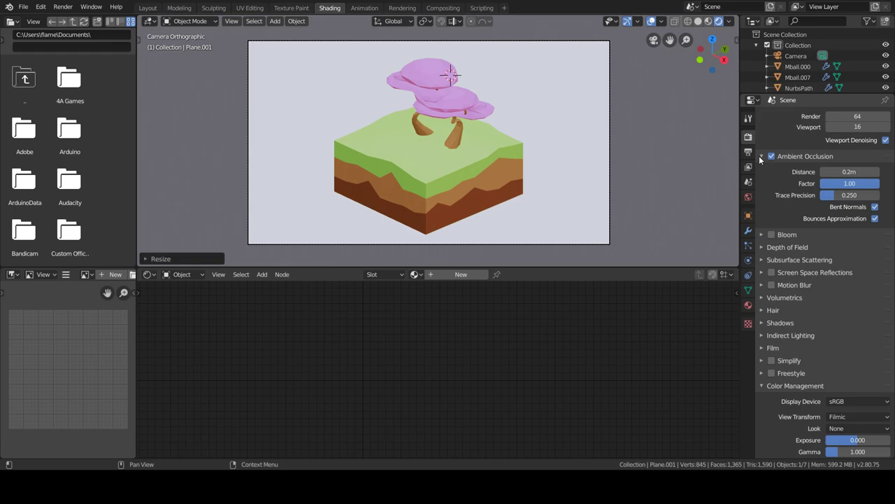
{"action": "double_click", "coordinate": [850, 184]}
{"action": "type", "text": "10"}
{"action": "key", "text": "Return"}
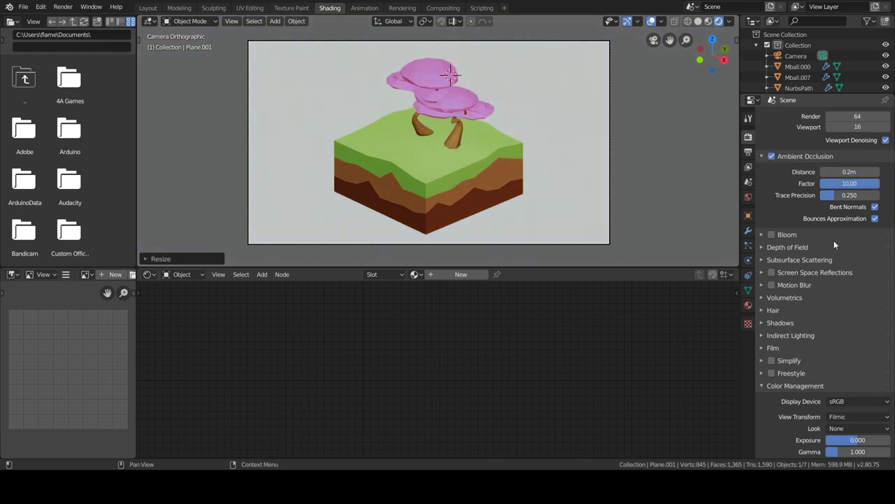